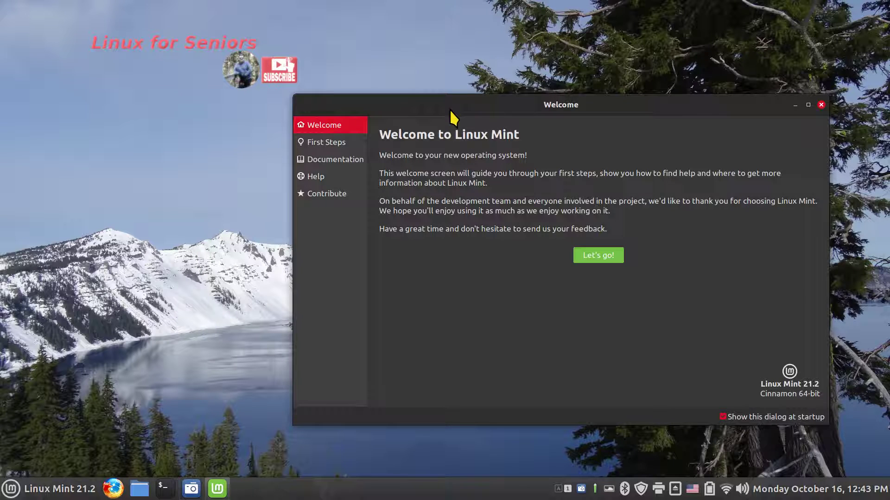
Move the Welcome to Linux Mint window up and to the right
left_click_drag(457, 101, 497, 77)
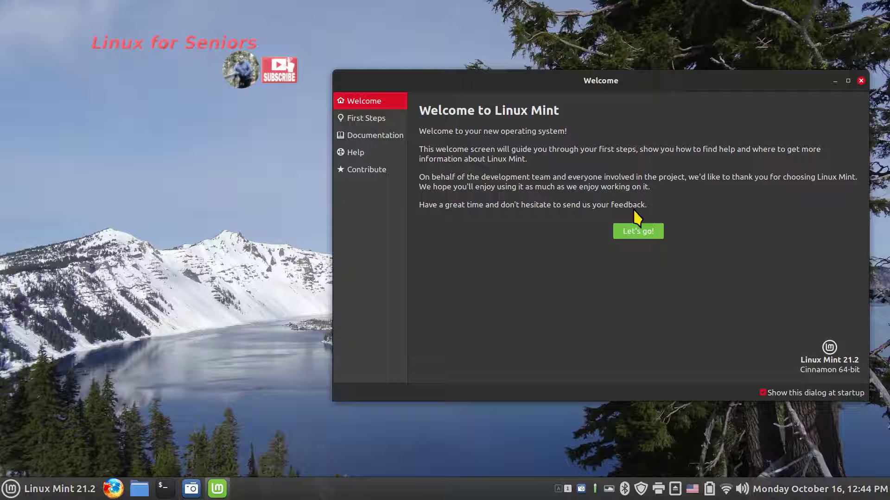
left_click(861, 82)
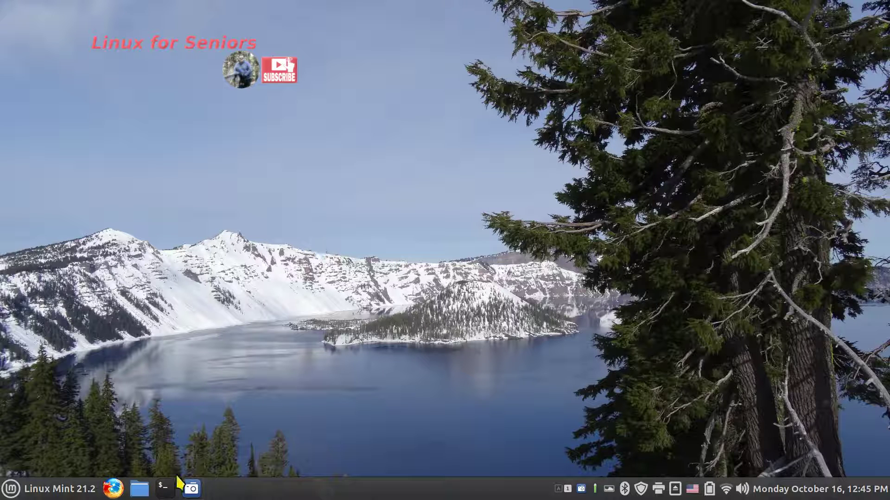
left_click(139, 489)
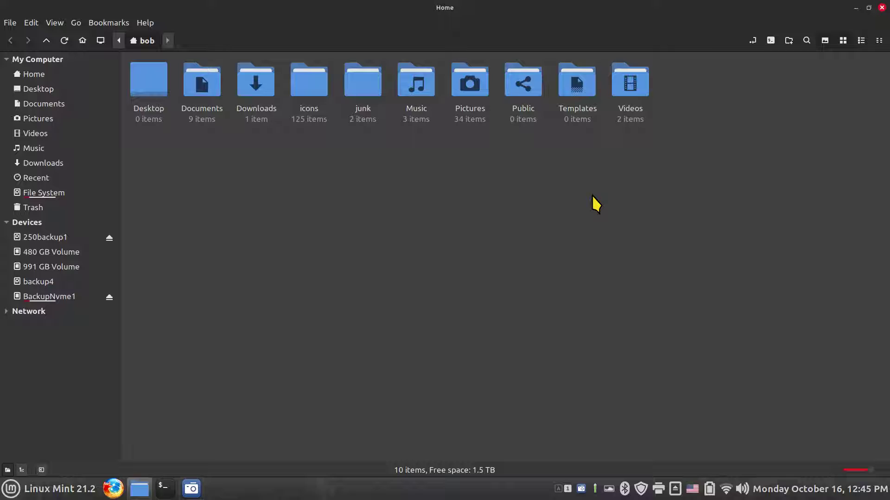
double_click(470, 85)
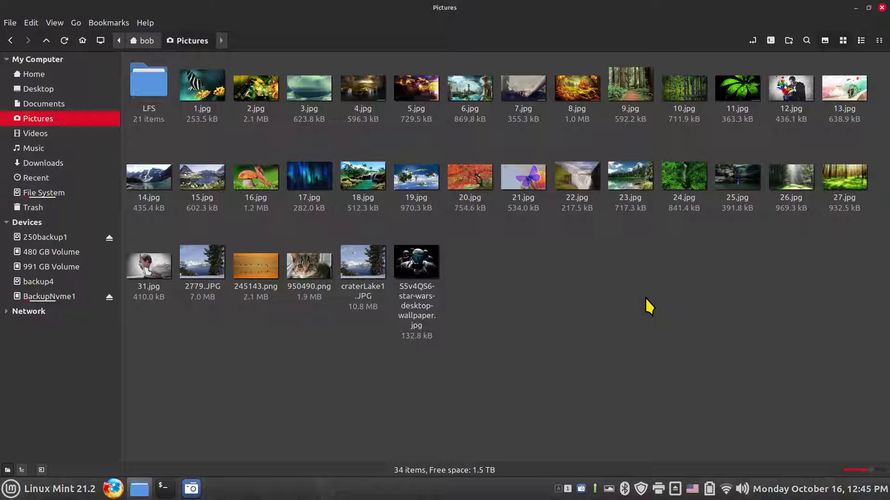
left_click(300, 271)
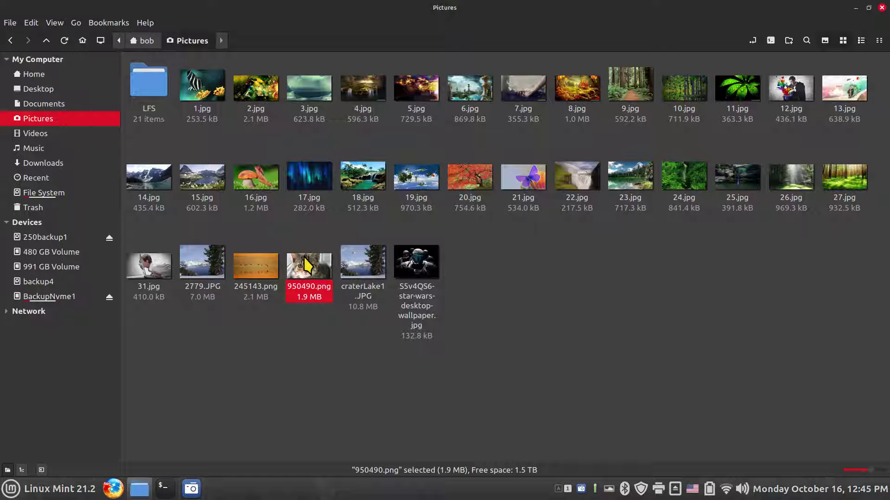
key("space")
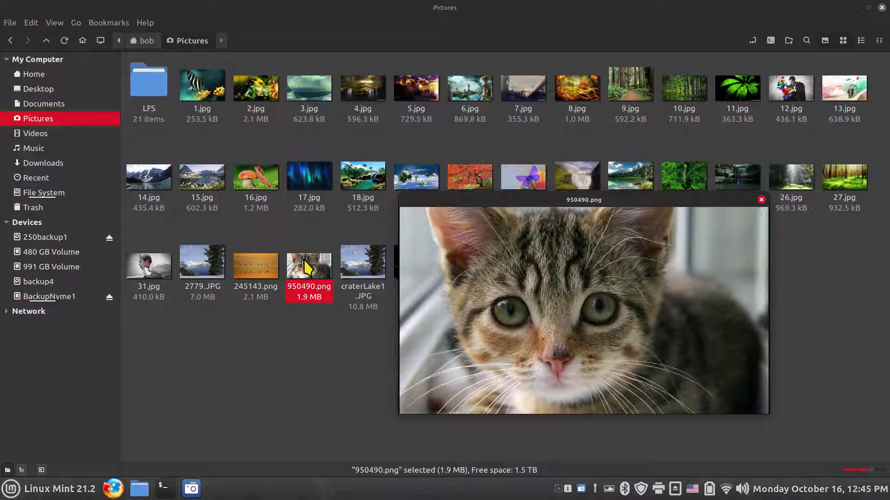
key("space")
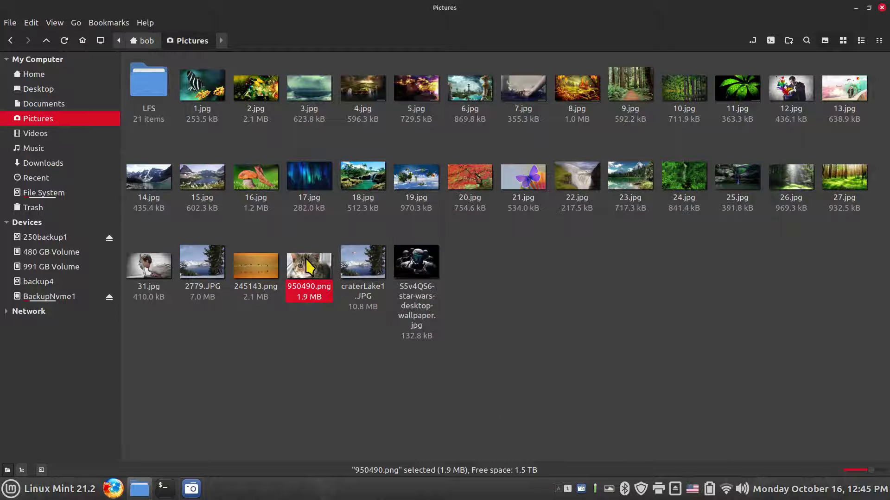
right_click(304, 262)
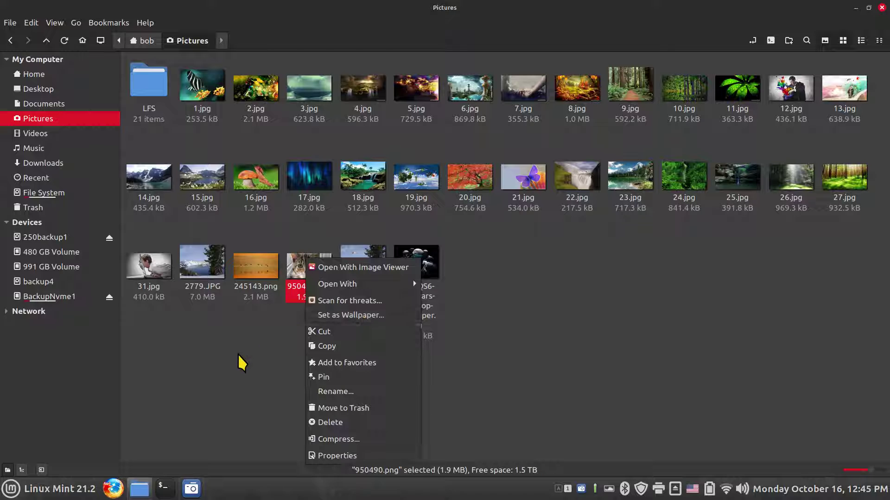
left_click(195, 260)
left_click(199, 264)
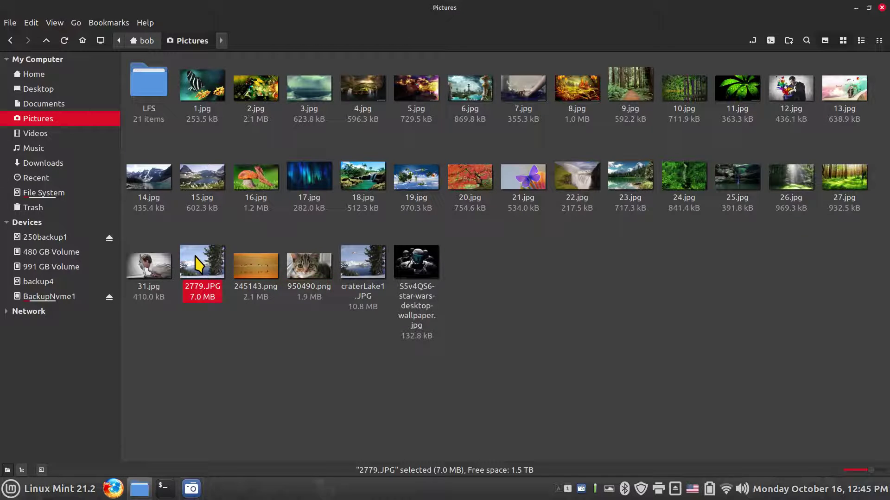
key("space")
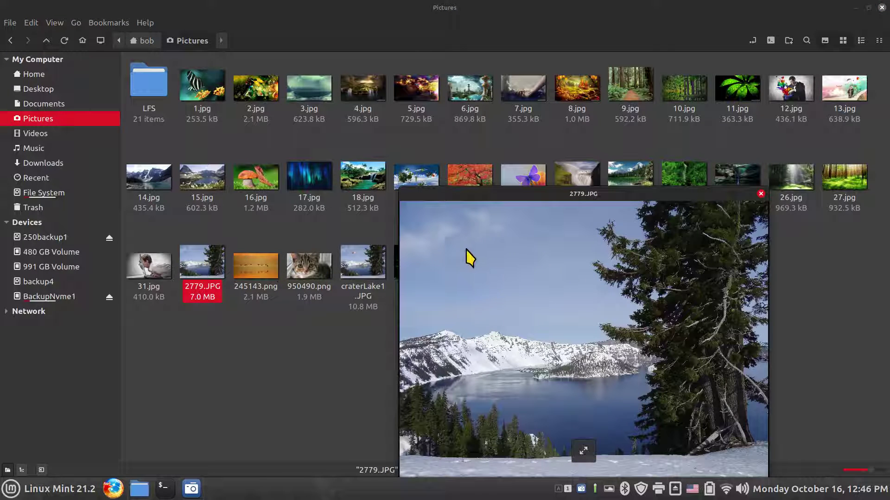
left_click(358, 259)
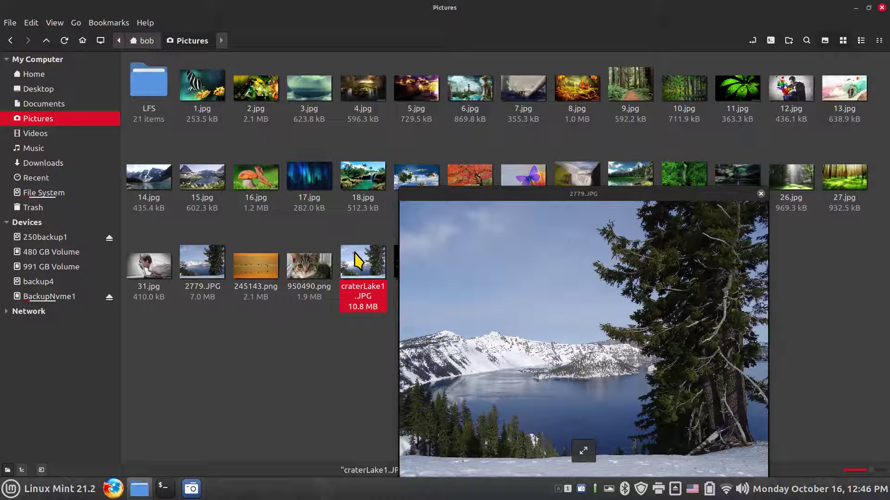
left_click(761, 193)
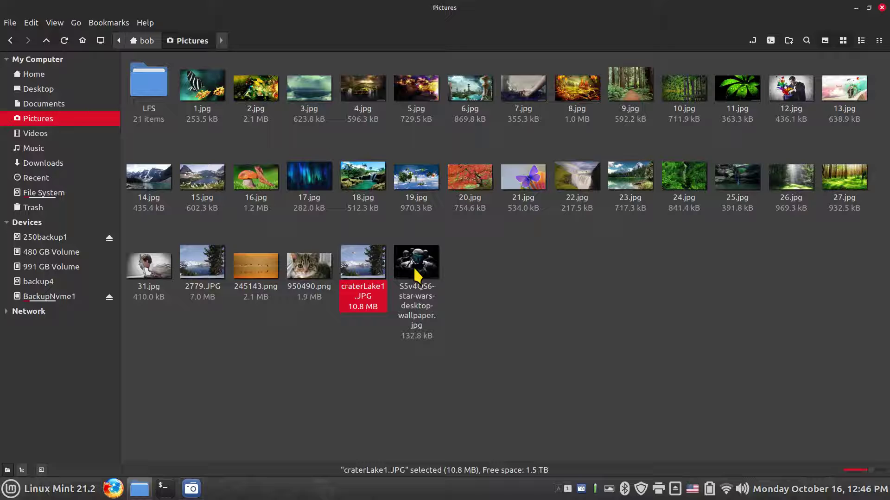
key("space")
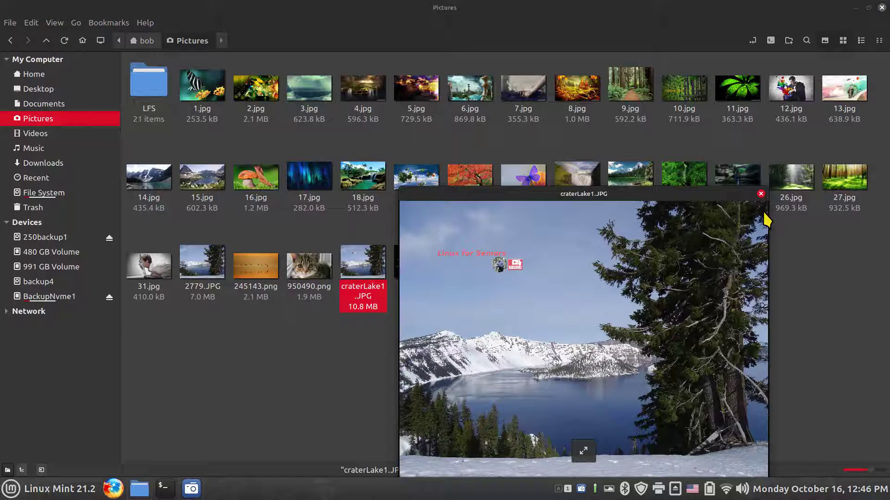
left_click(760, 193)
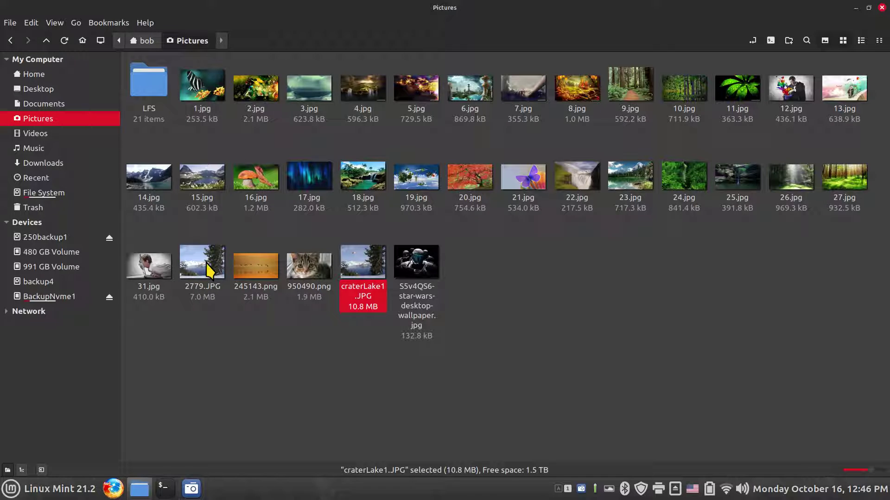
left_click(201, 93)
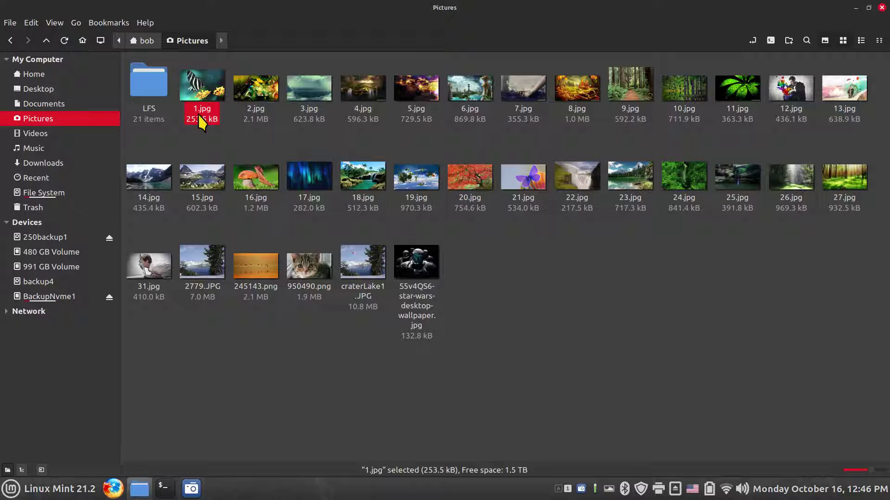
key("space")
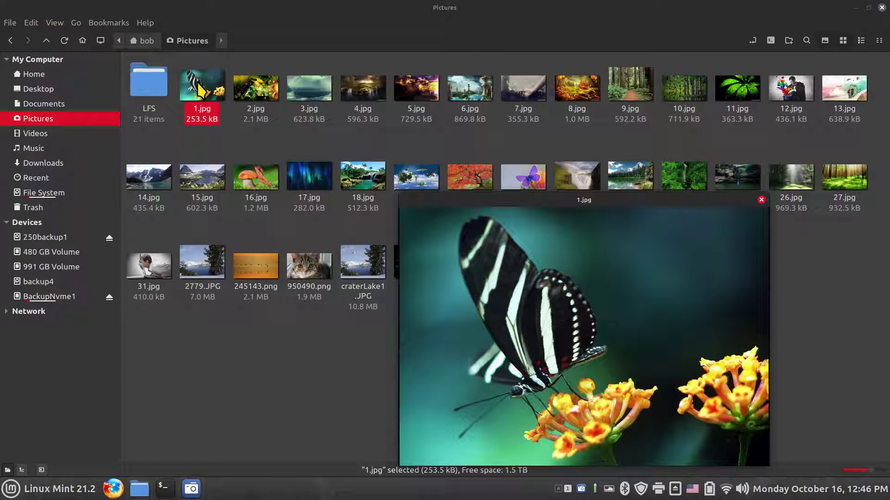
key("space")
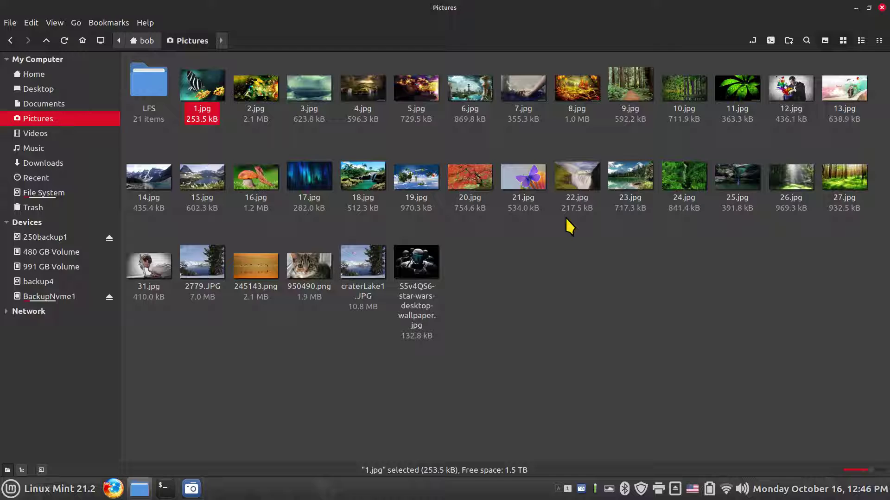
right_click(202, 93)
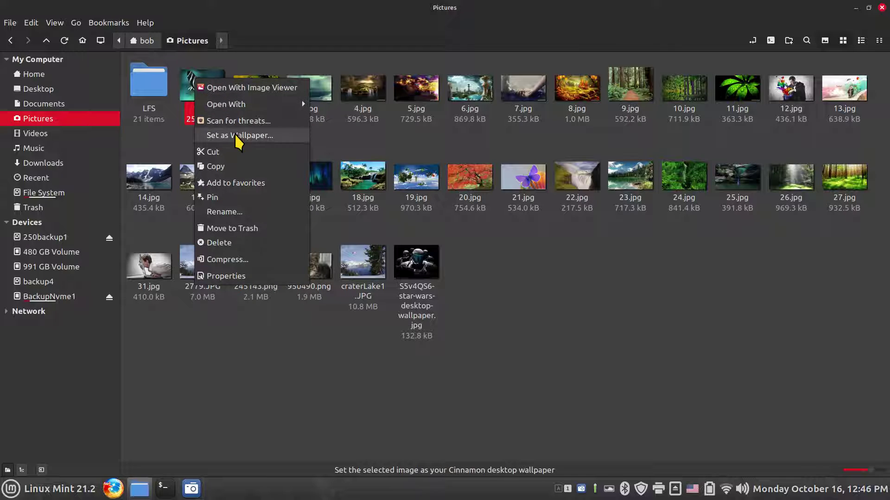
key("Escape")
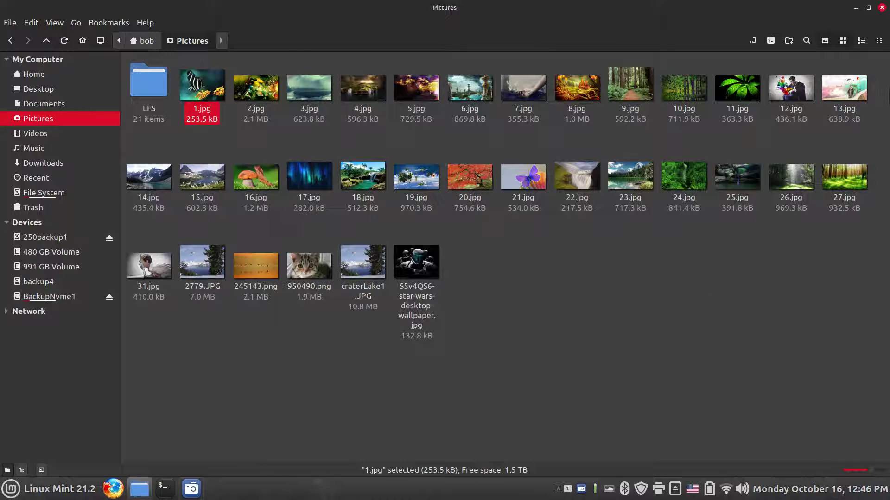
left_click(881, 8)
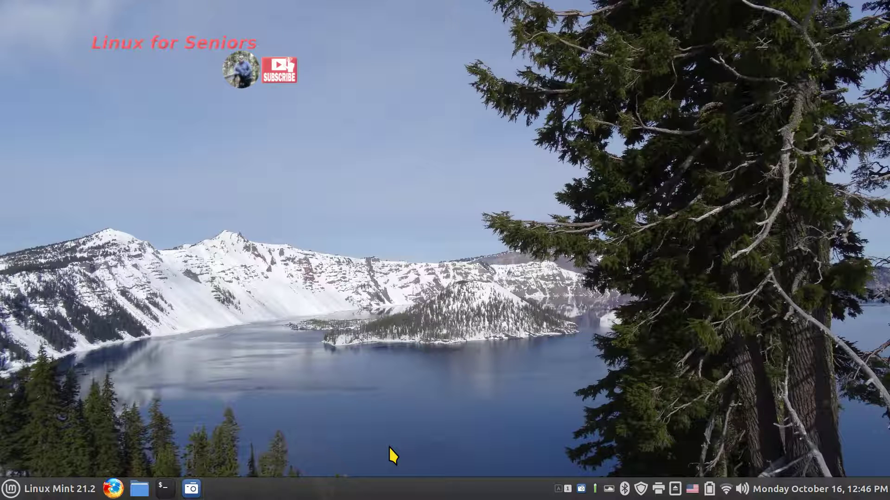
Review the background picture aspect settings, then close the Backgrounds window
right_click(398, 130)
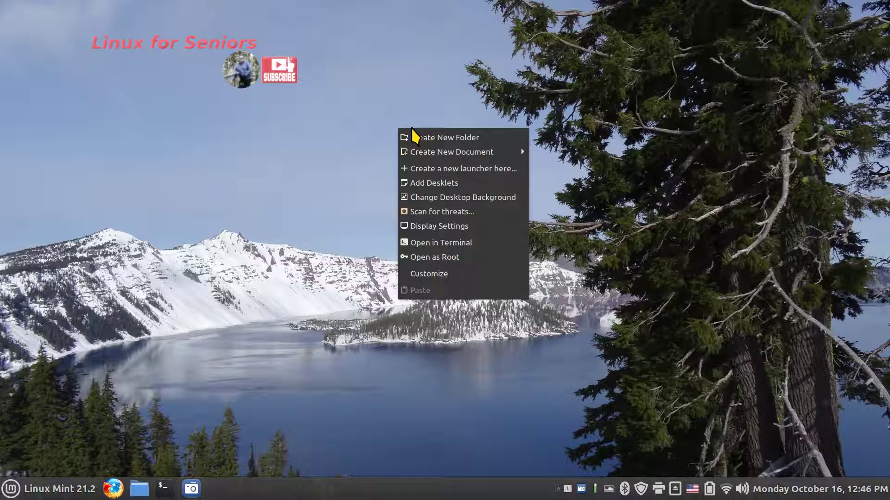
left_click(475, 203)
left_click(467, 125)
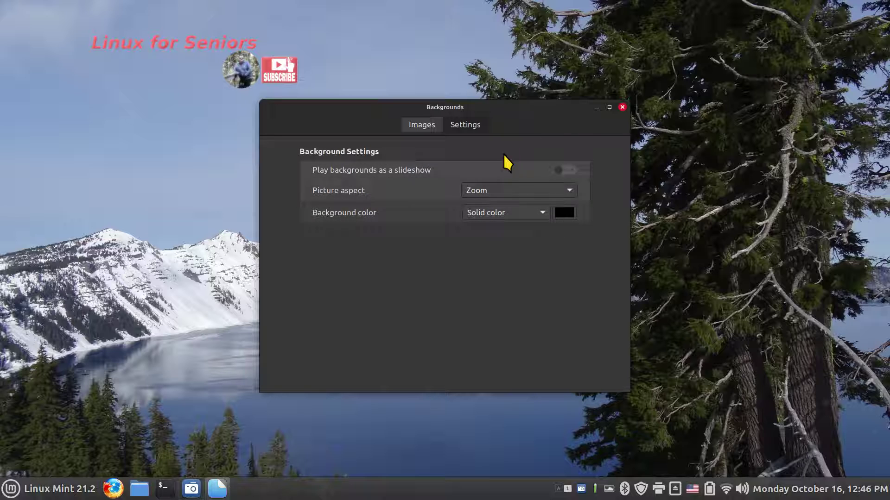
left_click(622, 107)
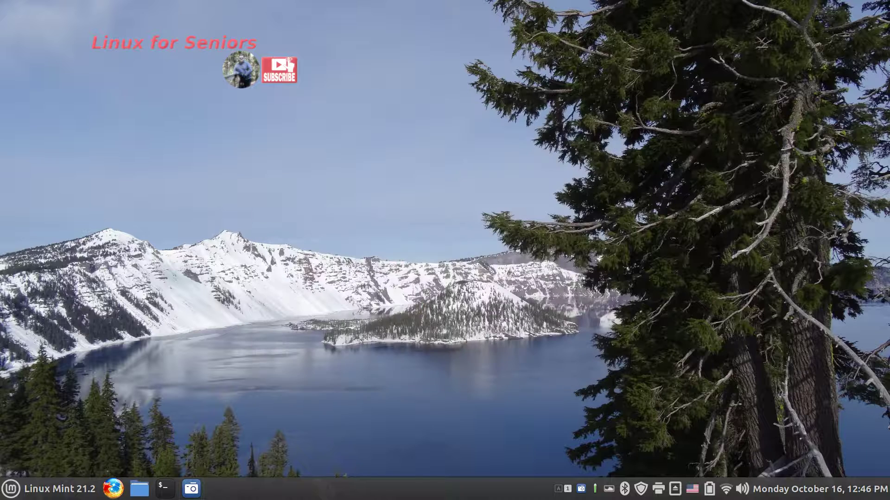
Inspect the Display resolution list in System Settings, leaving 1920 × 1080, and close it
right_click(383, 492)
left_click(392, 461)
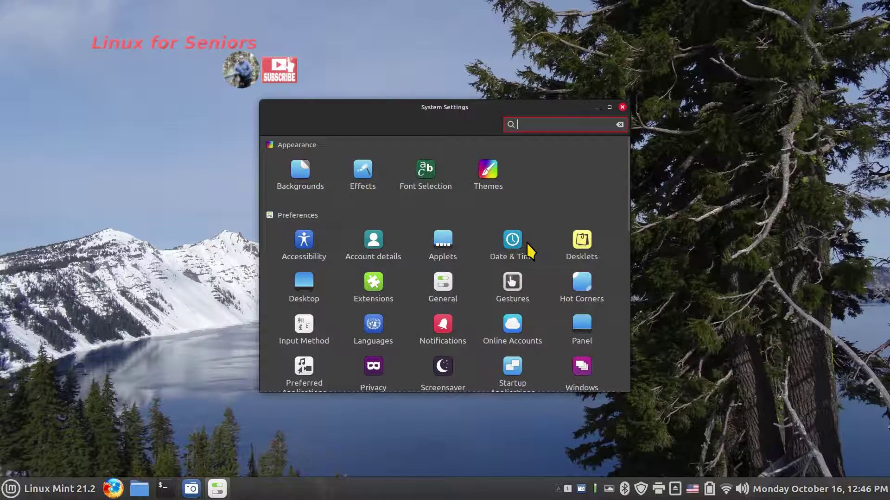
scroll(482, 333, "down", 5)
left_click(512, 250)
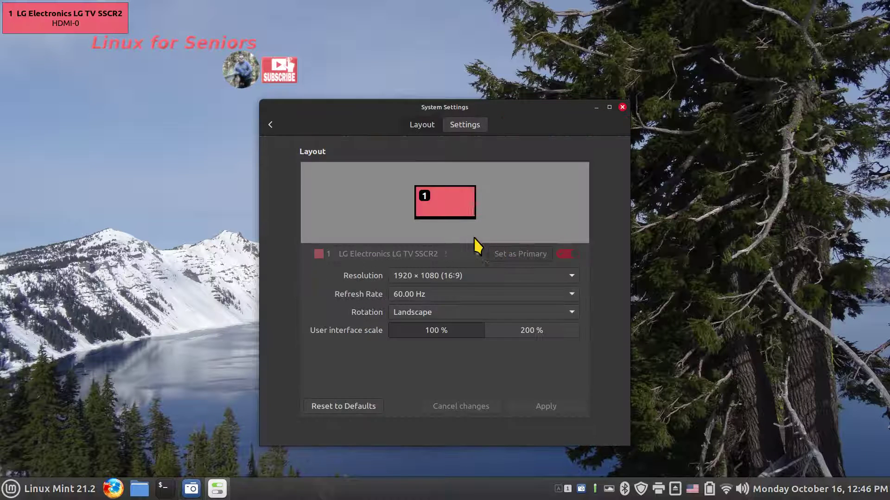
left_click(448, 278)
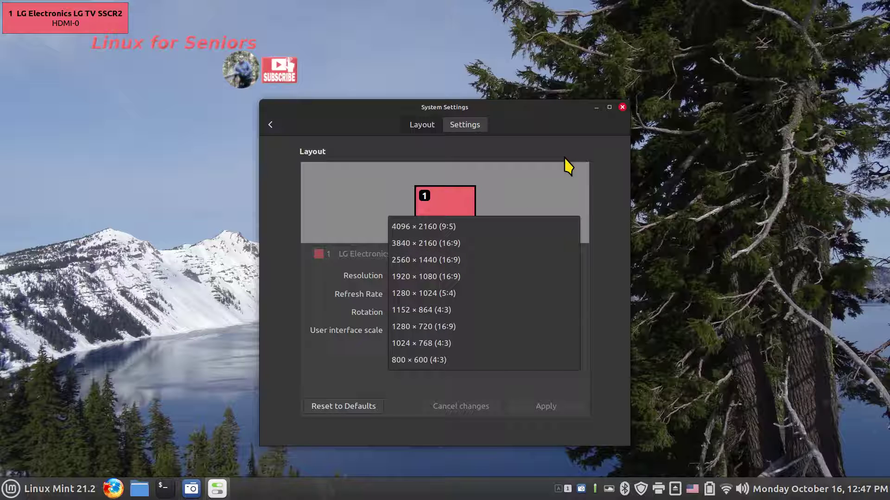
left_click(624, 110)
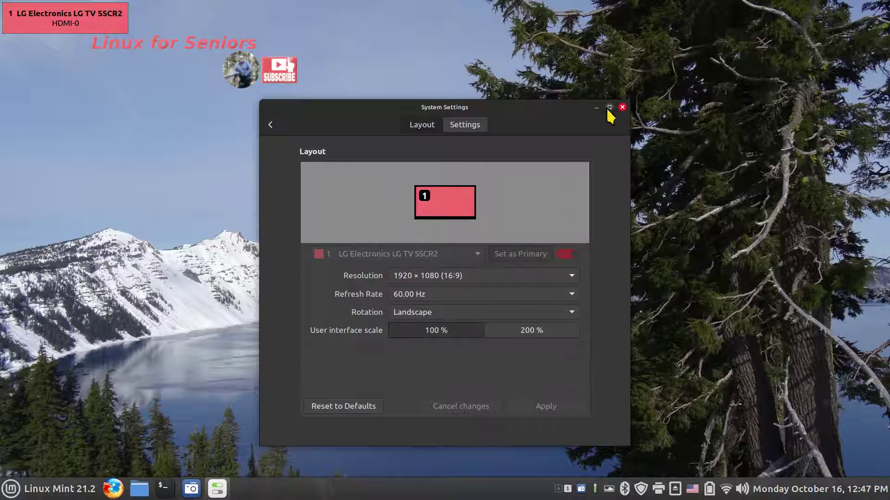
left_click(622, 108)
Preview the Crater Lake wallpaper on the desktop in Spanned aspect
right_click(387, 186)
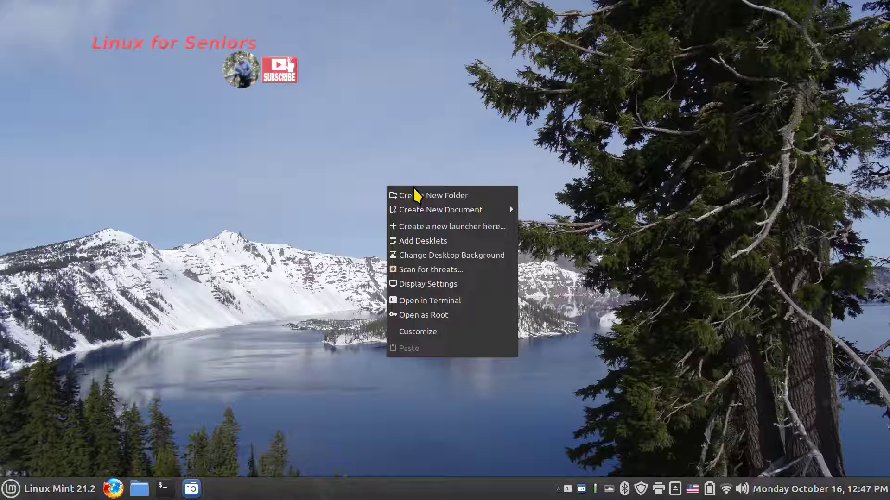
left_click(428, 258)
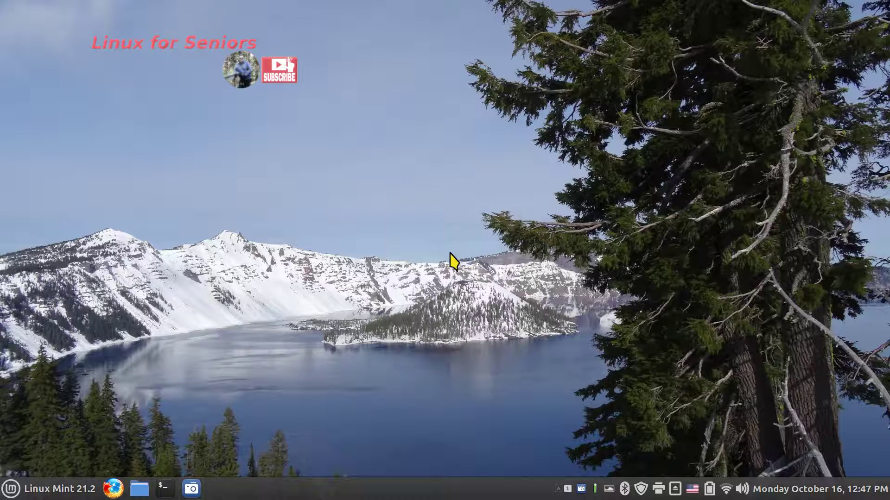
left_click(467, 127)
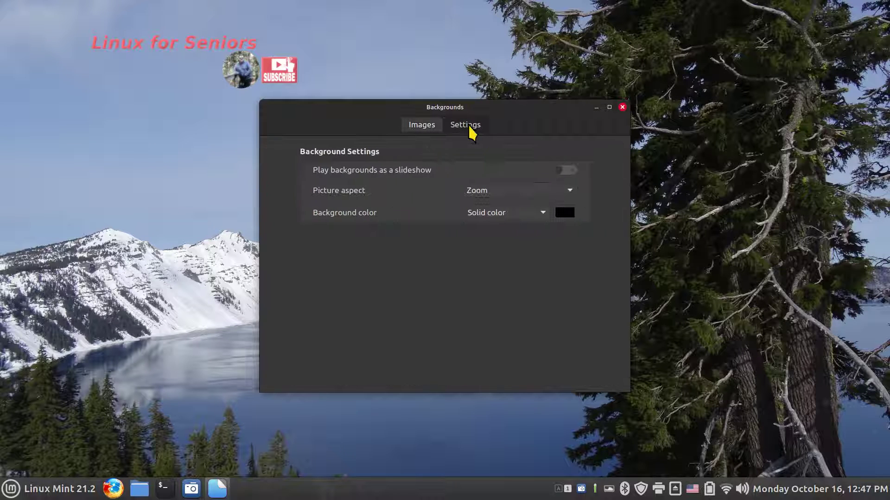
left_click(493, 191)
left_click(492, 209)
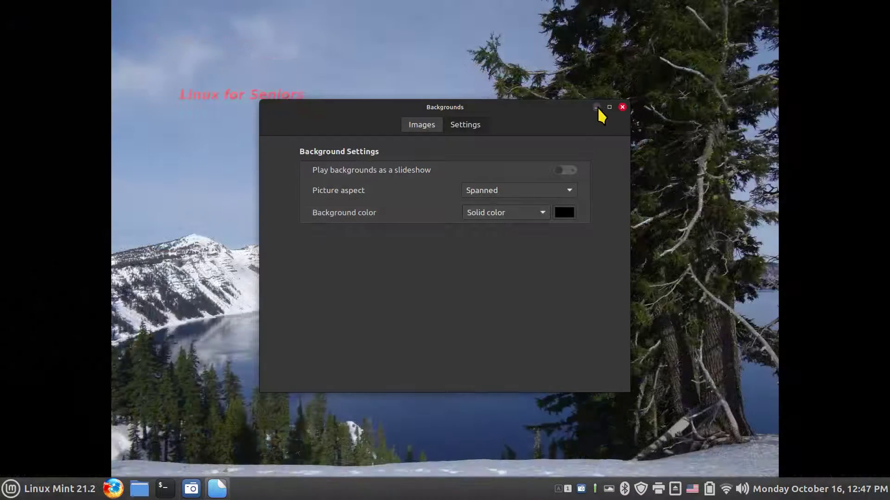
left_click(597, 109)
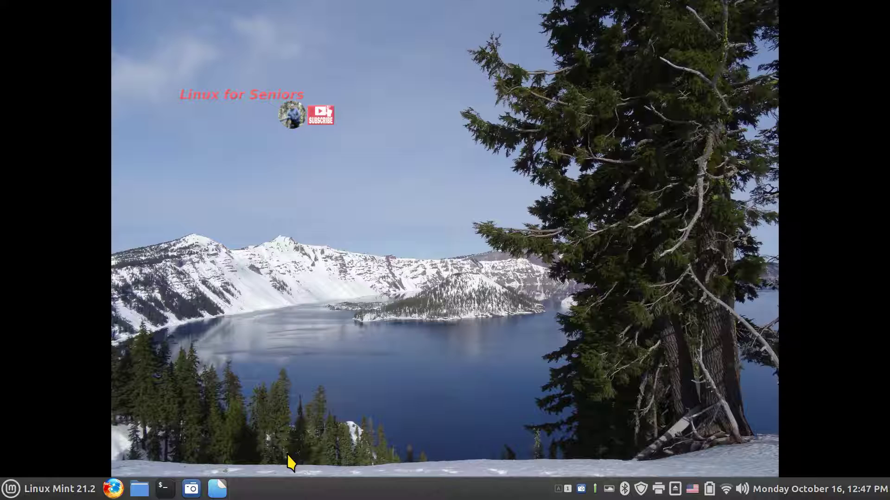
left_click(217, 491)
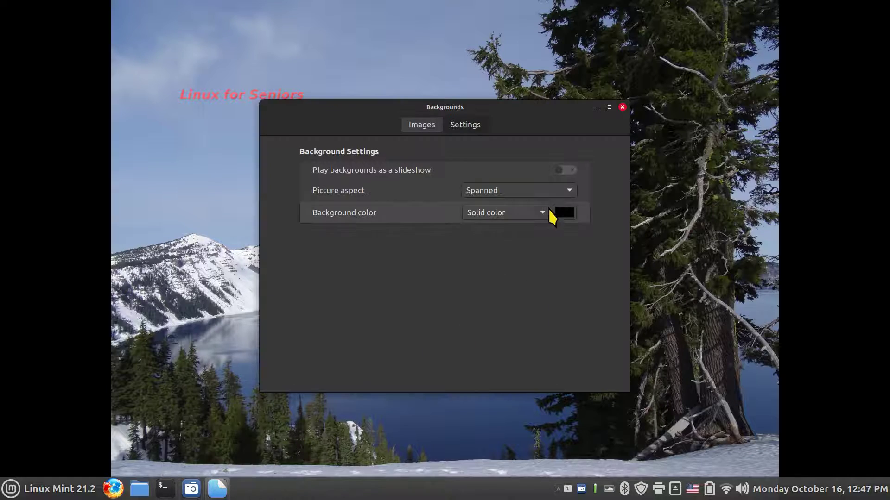
Try Zoom and Stretched picture aspects, then settle on Scaled
left_click(559, 192)
left_click(558, 178)
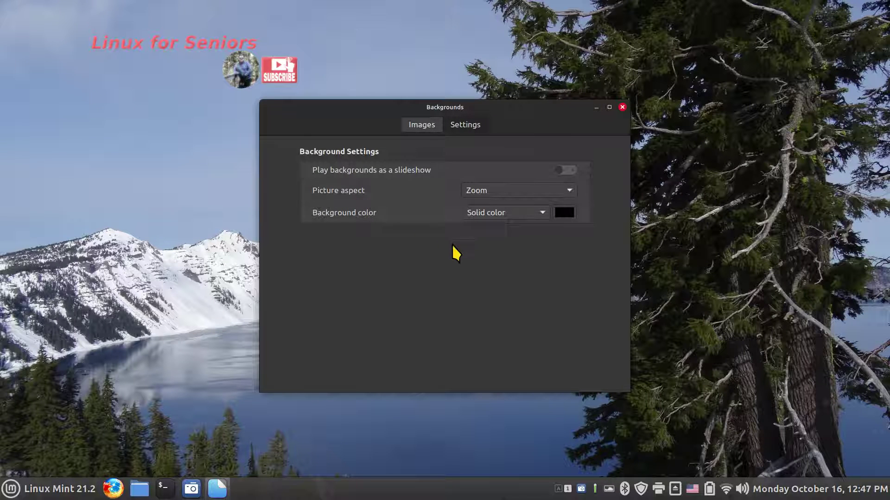
left_click(477, 192)
left_click(478, 179)
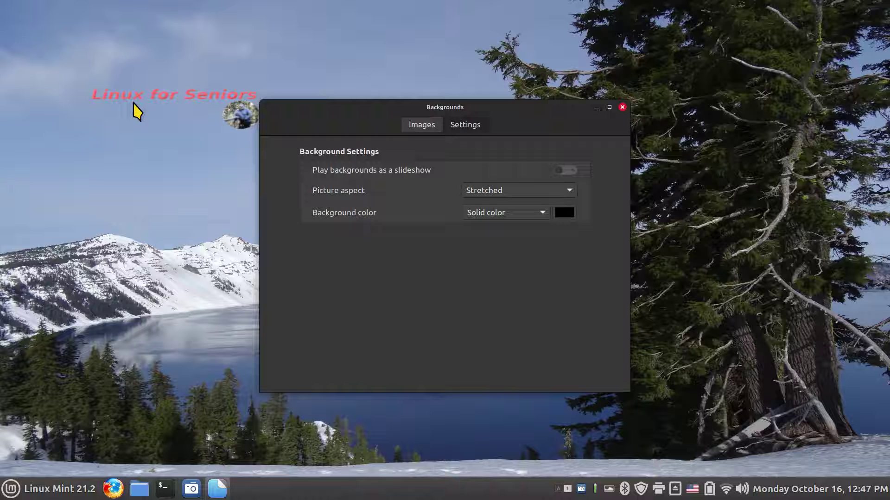
left_click_drag(333, 108, 447, 106)
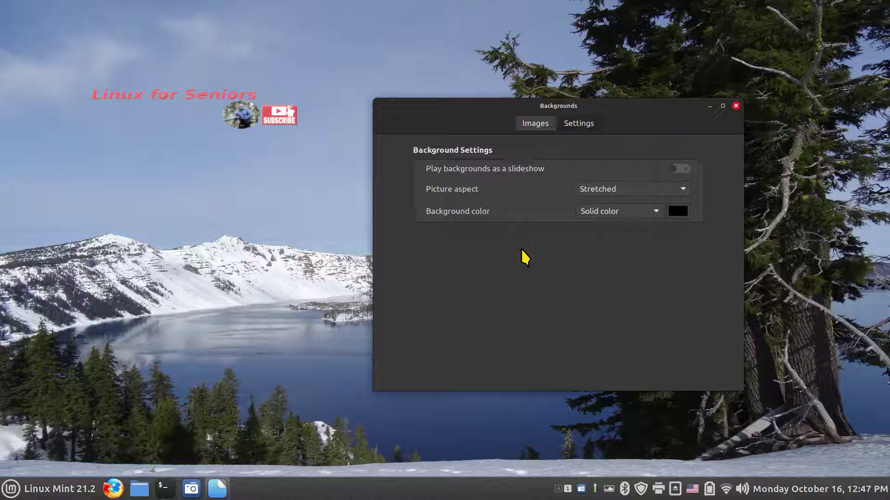
left_click(585, 191)
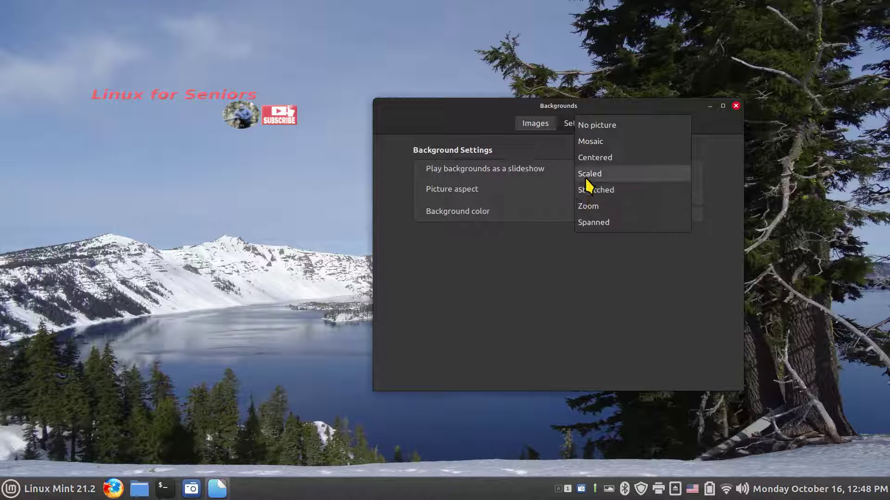
left_click(587, 173)
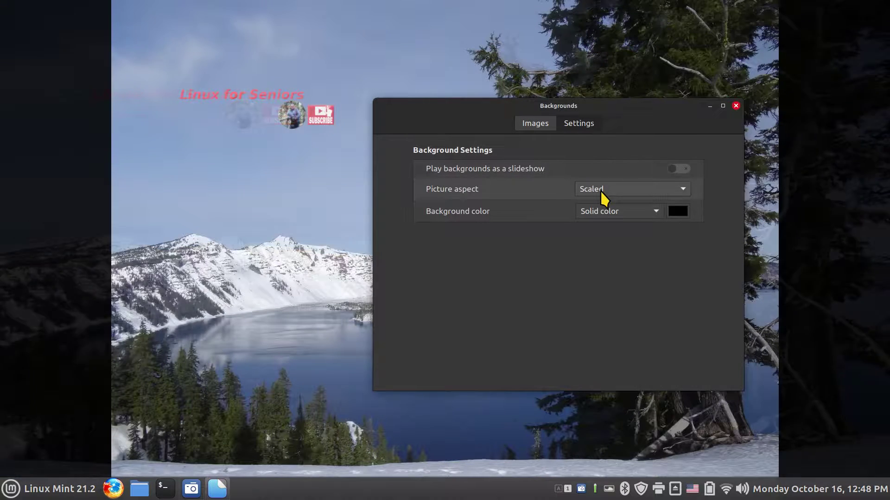
left_click(601, 191)
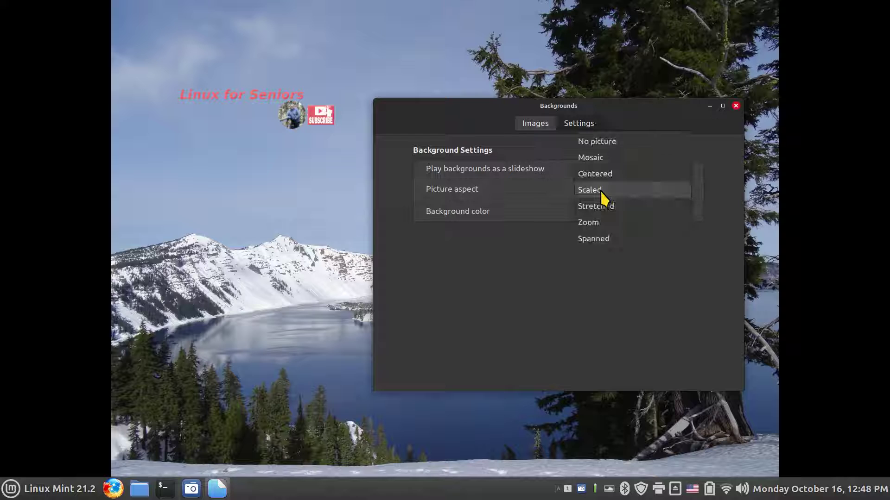
left_click(601, 192)
Enlarge the Backgrounds window and set 1.jpg as the wallpaper
left_click(534, 123)
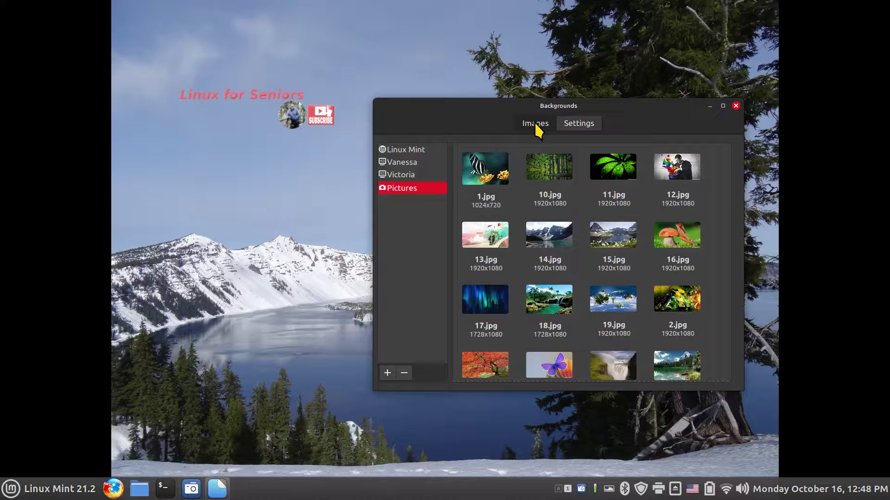
left_click_drag(636, 114, 602, 59)
left_click_drag(708, 339, 747, 414)
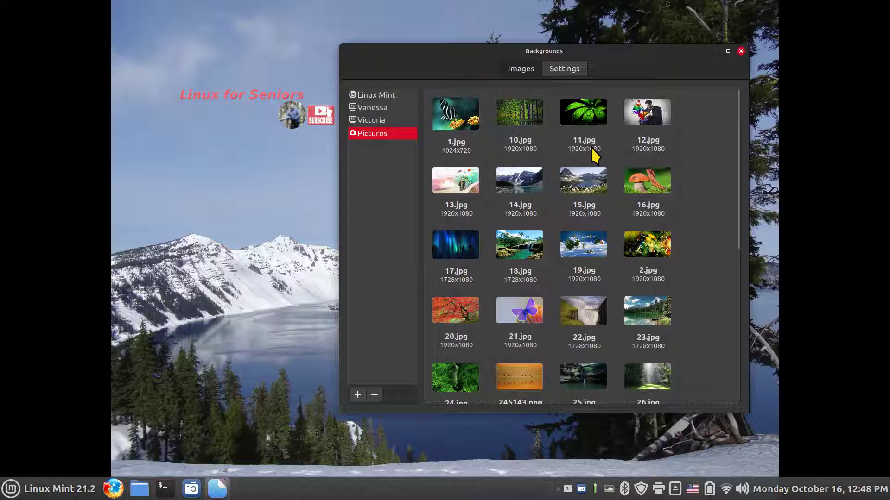
left_click(450, 151)
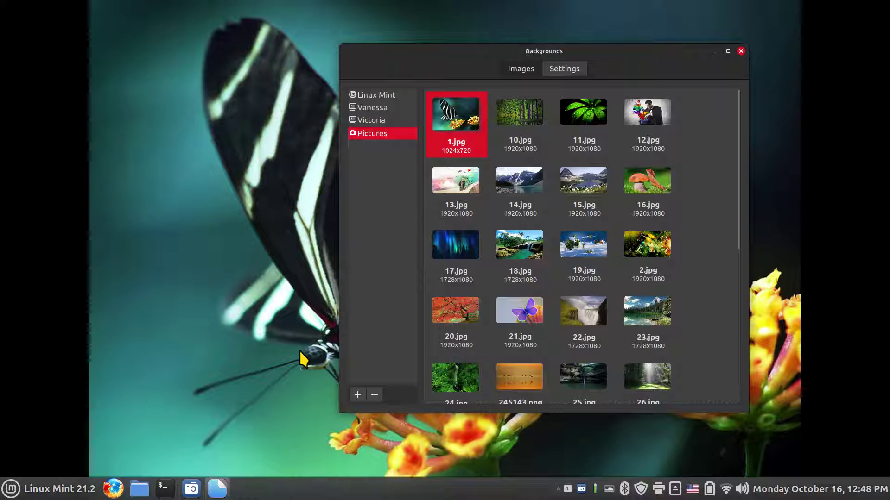
Set the wallpaper's picture aspect to Mosaic
left_click(565, 72)
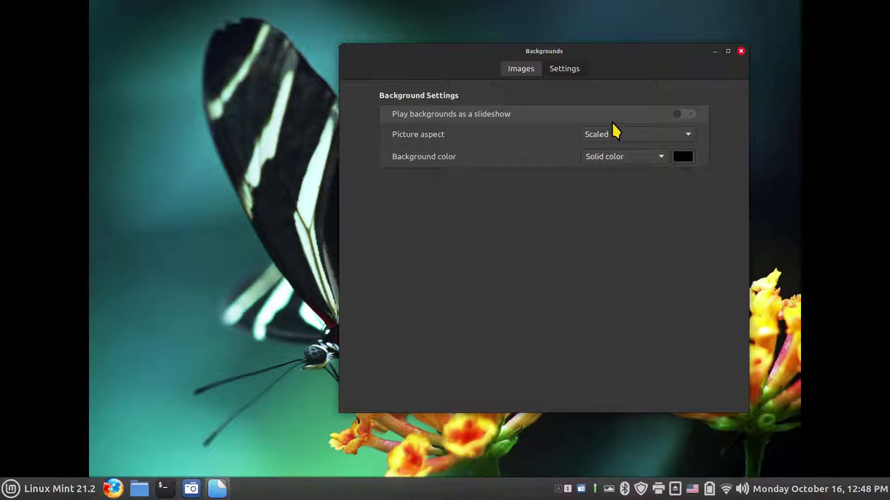
left_click(620, 135)
left_click(620, 106)
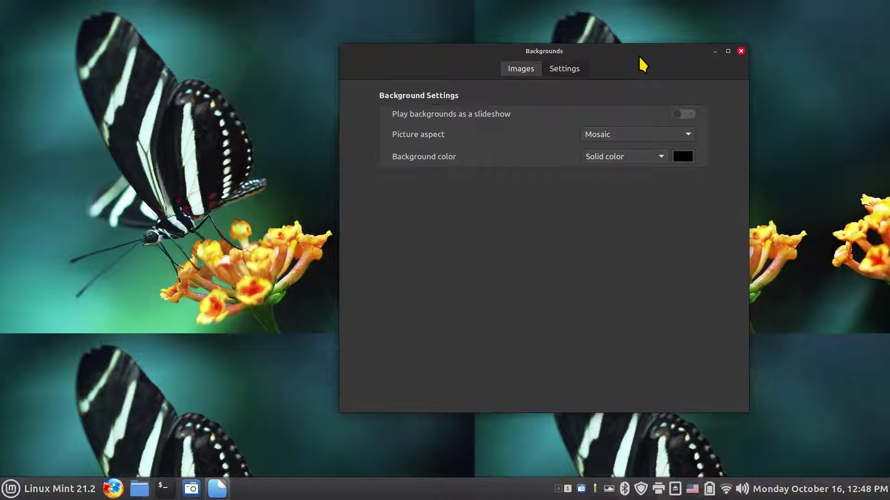
left_click_drag(638, 55, 721, 57)
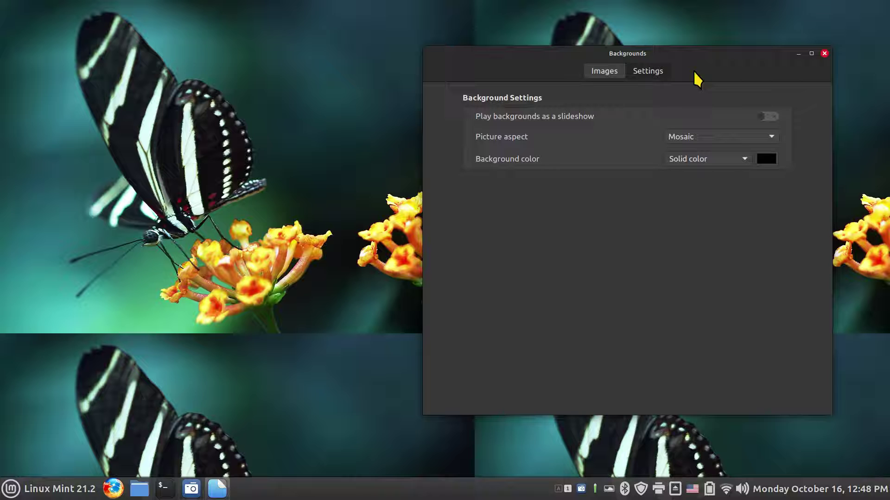
Switch the wallpaper to 10.jpg, the forest-and-lake photo
left_click(606, 72)
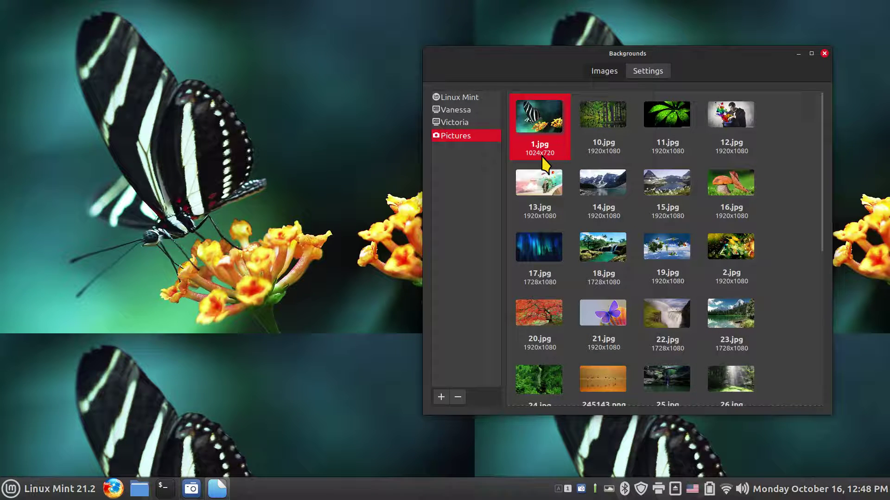
left_click(601, 124)
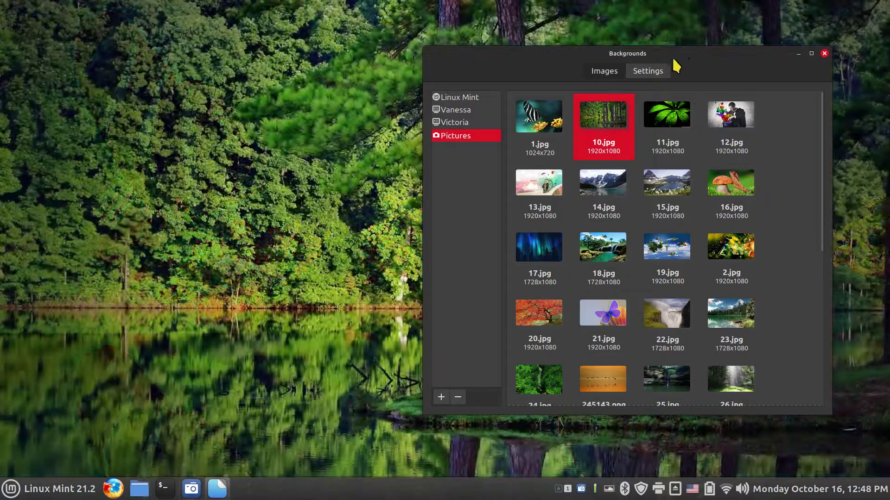
left_click(653, 72)
left_click_drag(709, 64, 634, 33)
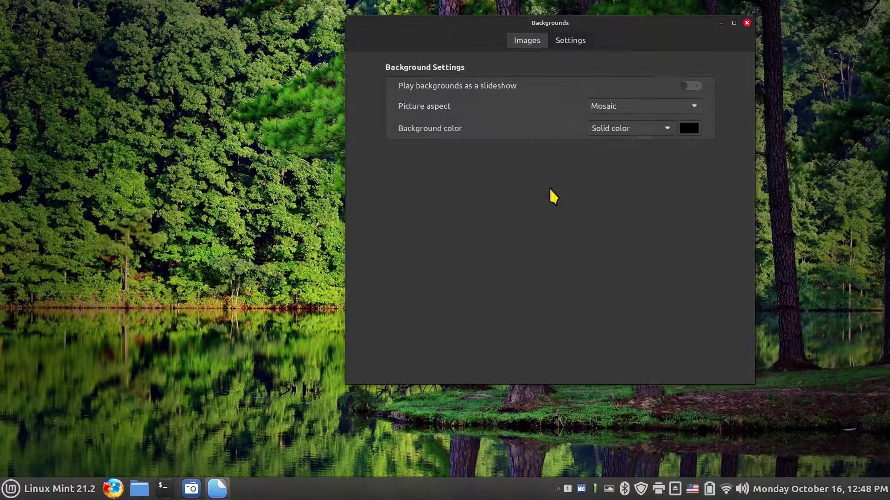
left_click(526, 41)
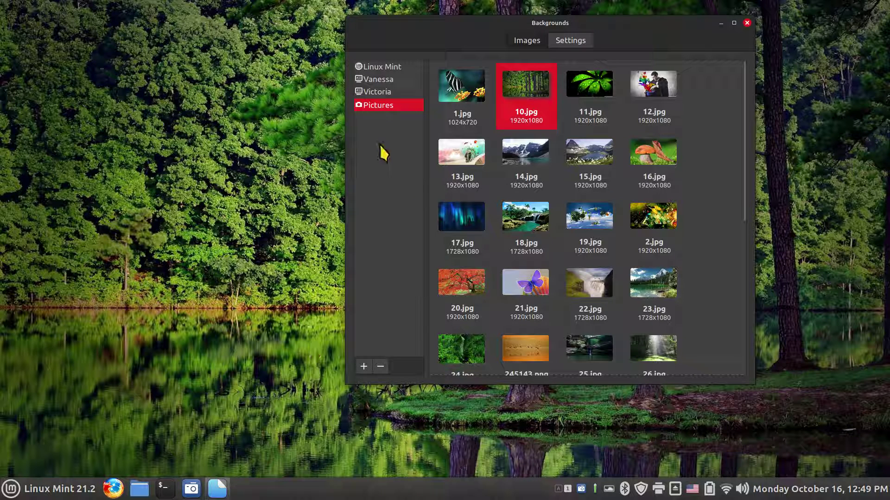
Set the kitten image 950490.png as the desktop wallpaper
left_click(570, 42)
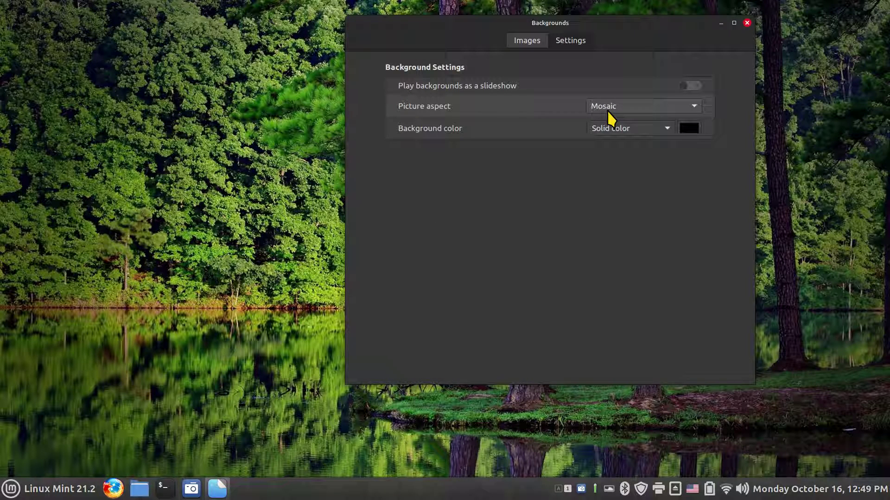
left_click(526, 41)
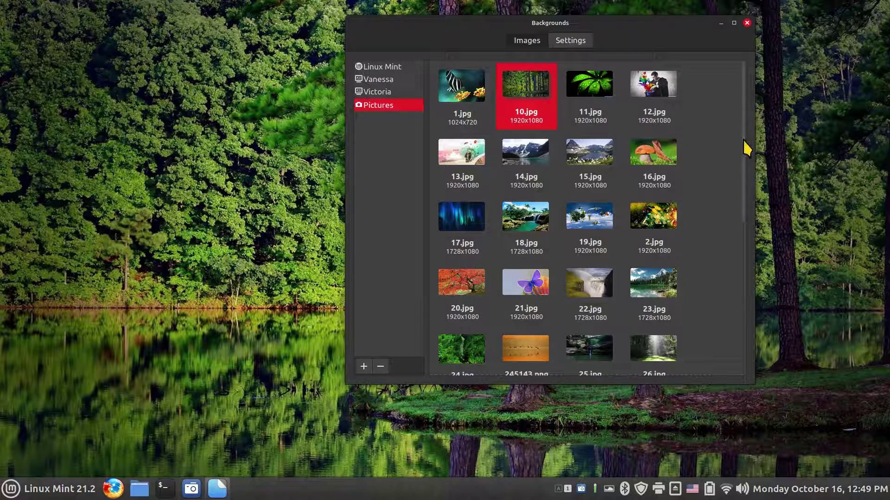
left_click_drag(746, 147, 478, 368)
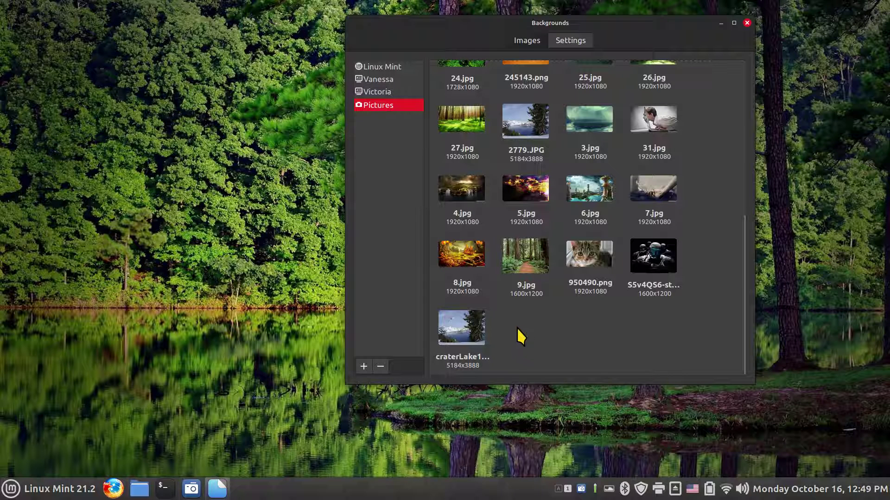
left_click(593, 264)
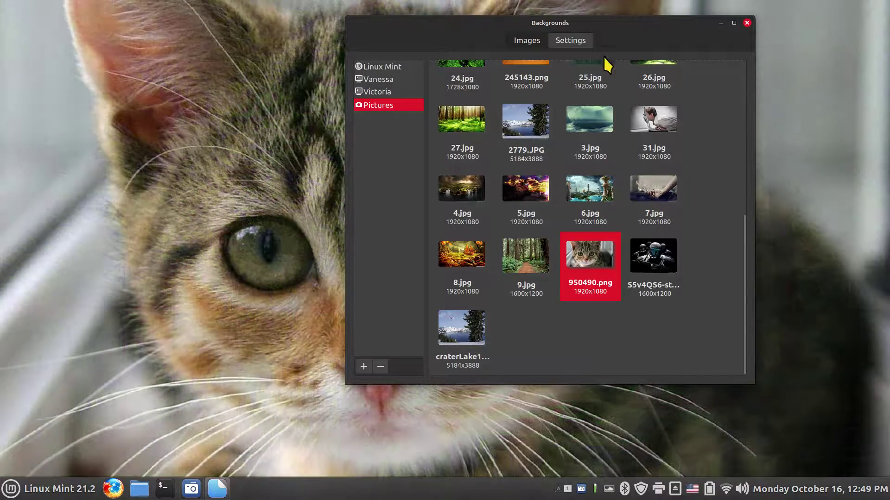
Cycle the picture aspect through Scaled, Stretched, Zoom, Spanned and Mosaic, ending on Centered
left_click(573, 41)
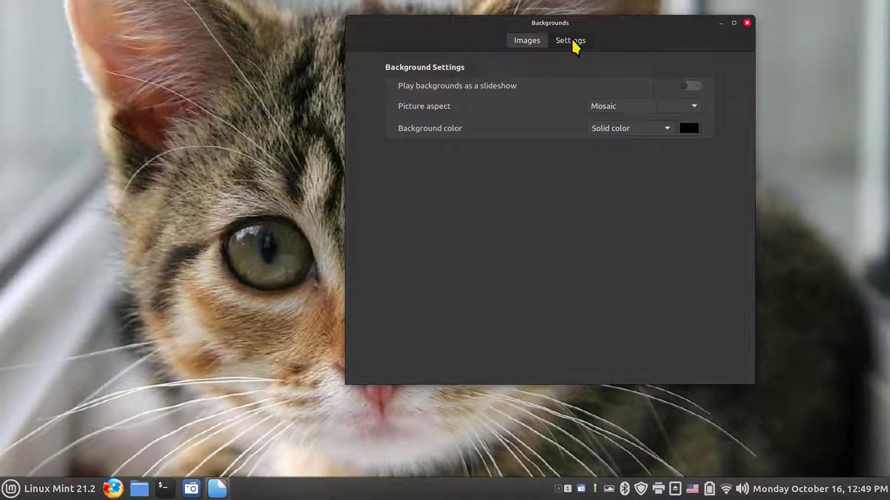
left_click(634, 106)
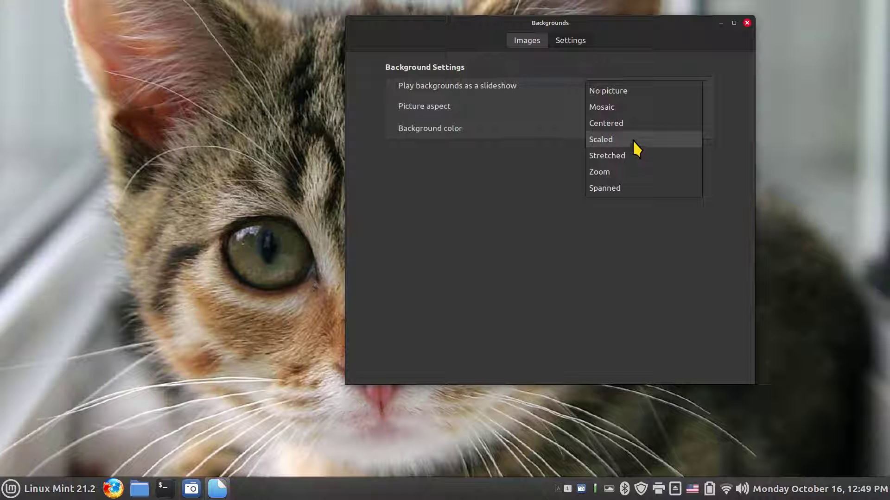
left_click(633, 142)
left_click(641, 105)
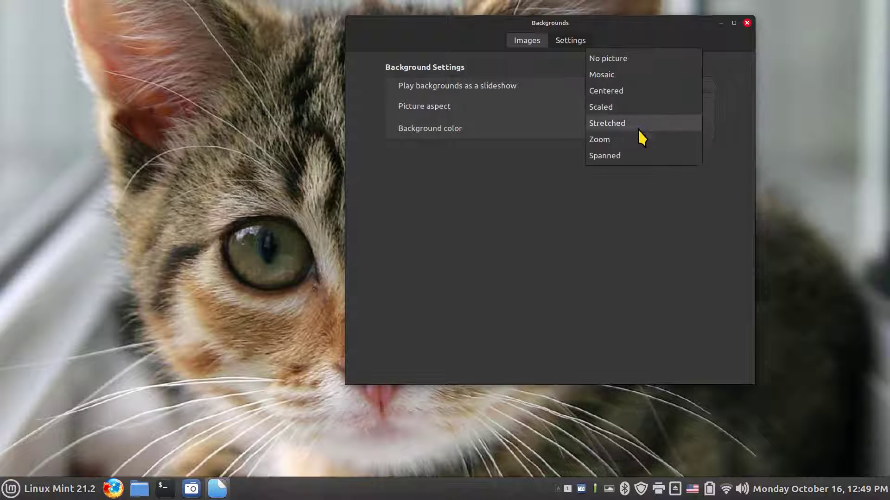
left_click(637, 139)
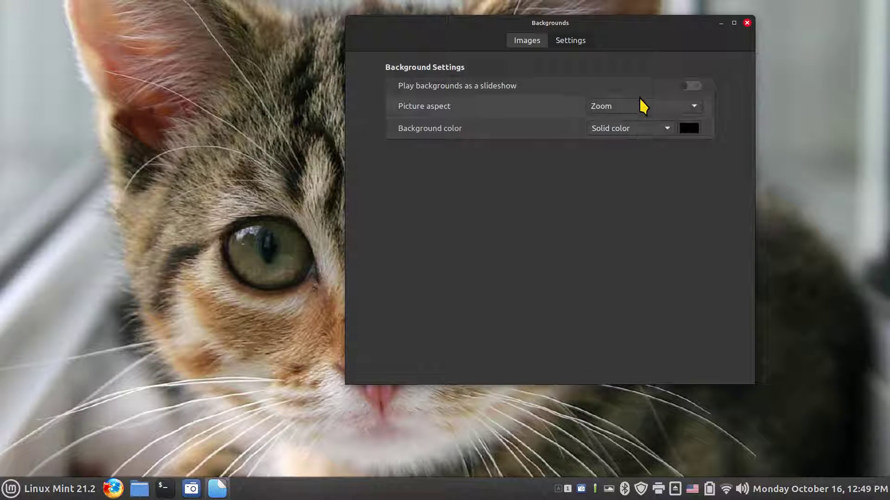
left_click(639, 104)
left_click(638, 124)
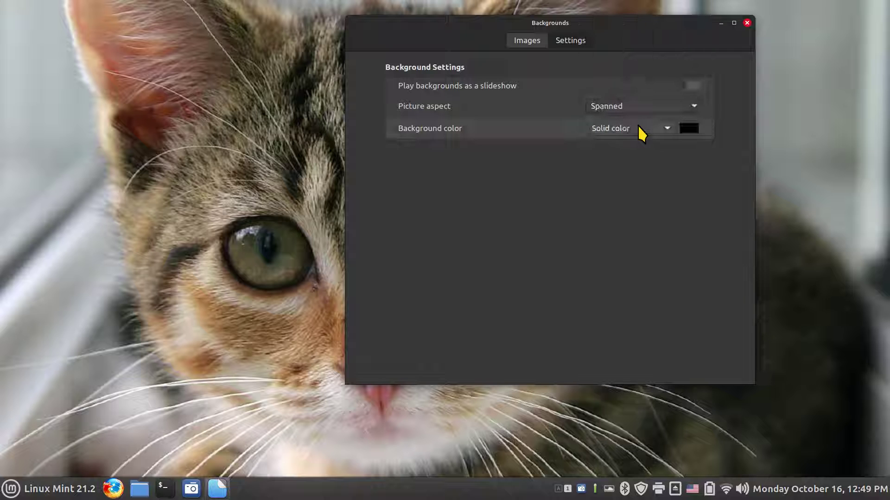
left_click(638, 105)
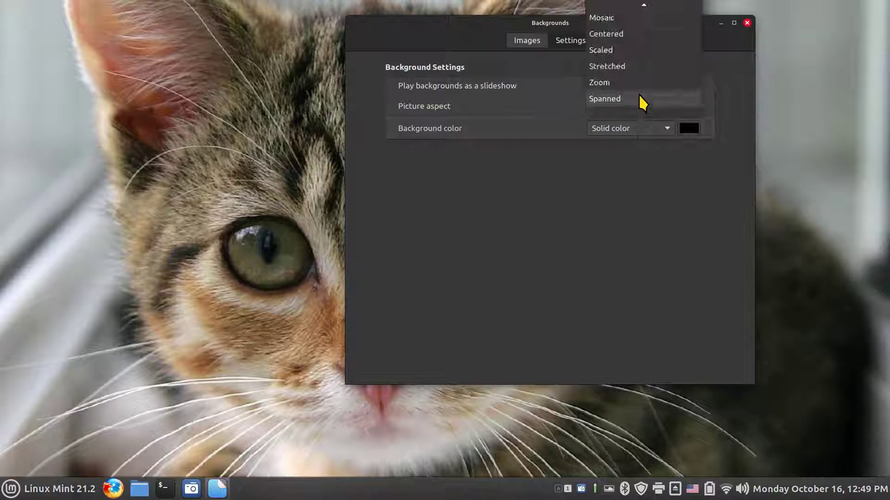
left_click(633, 30)
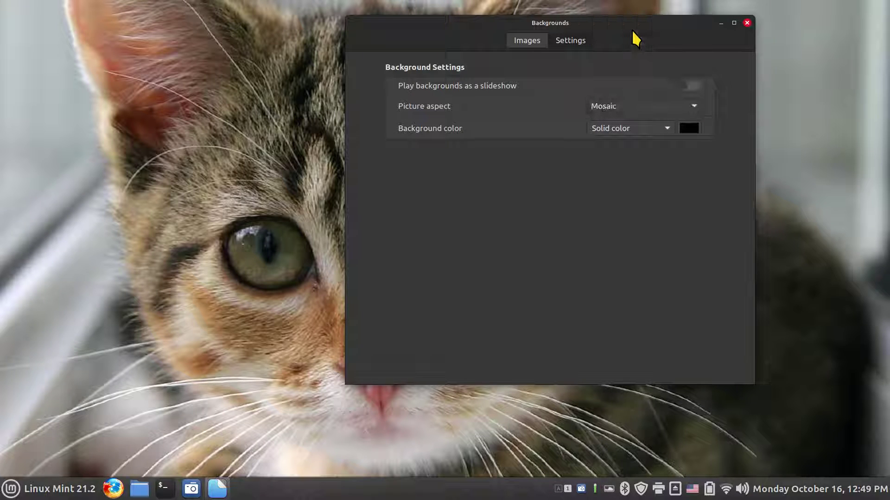
left_click(608, 107)
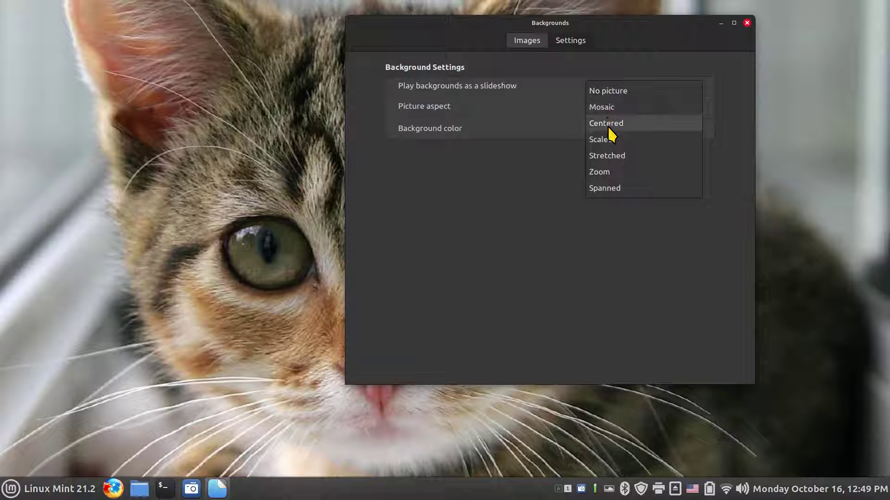
left_click(609, 128)
Make butterfly 1.jpg the wallpaper and preview it centered on black on the desktop
left_click(527, 40)
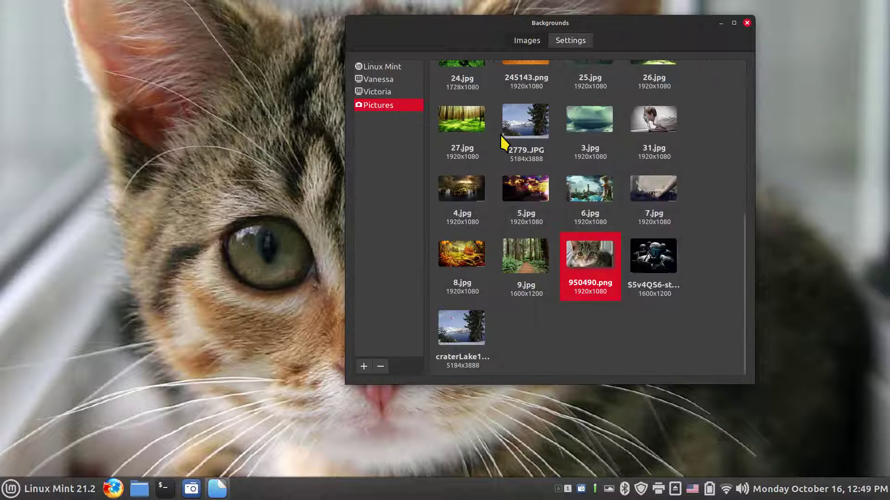
scroll(616, 234, "up", 5)
left_click(458, 84)
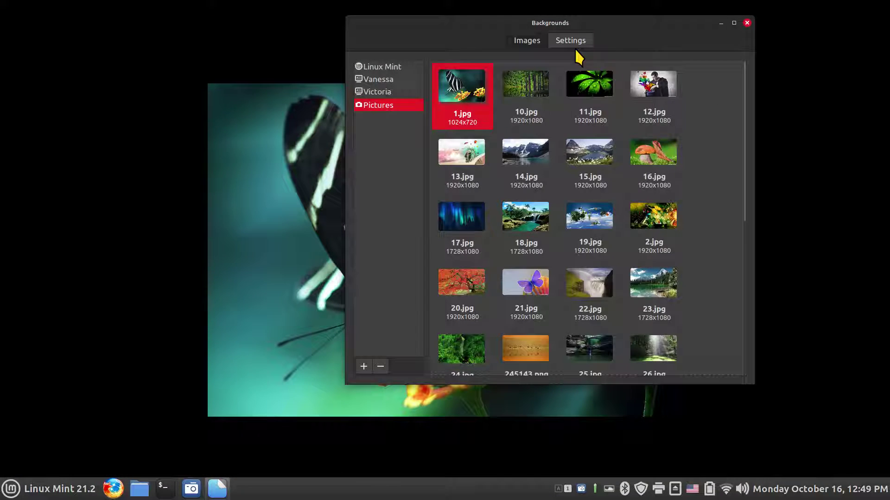
left_click(572, 45)
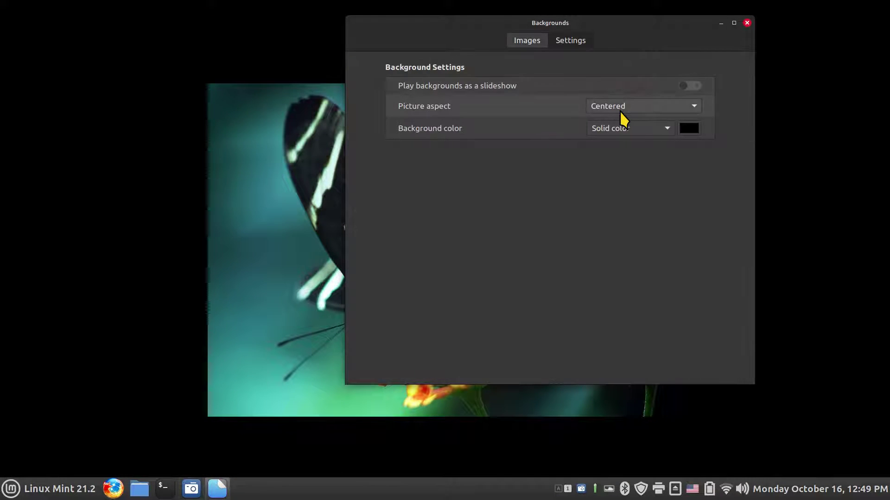
left_click(721, 23)
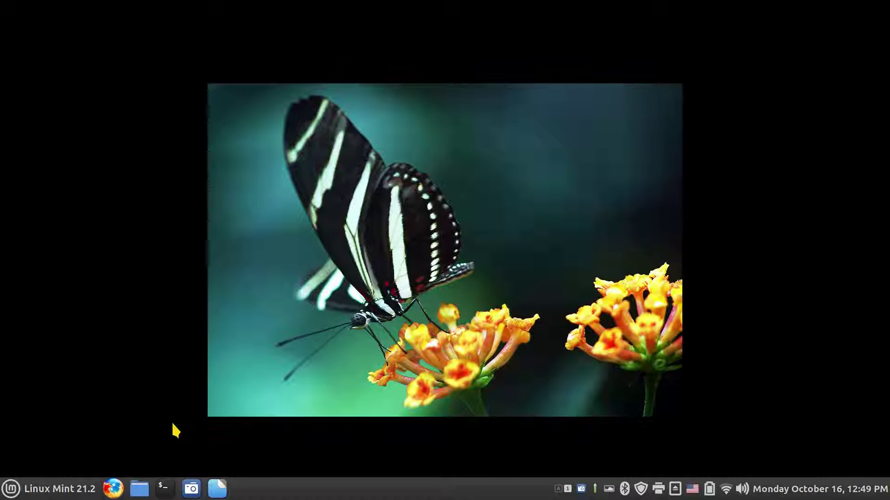
left_click(218, 492)
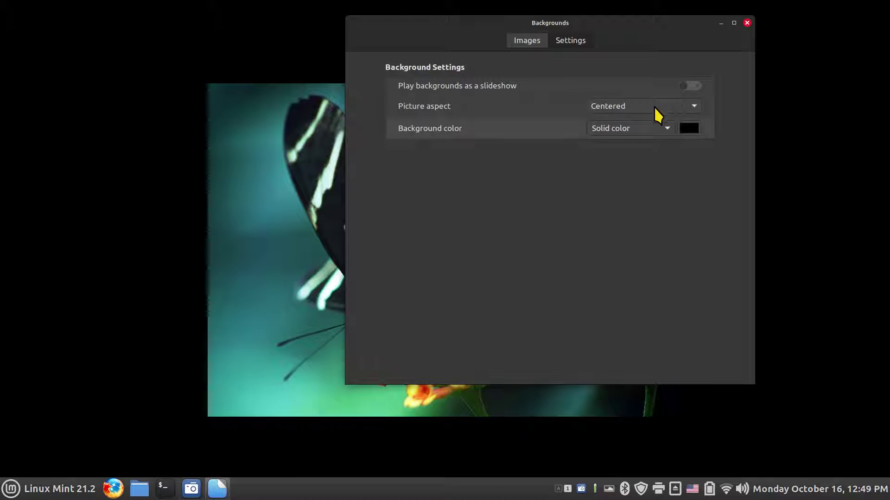
left_click(526, 42)
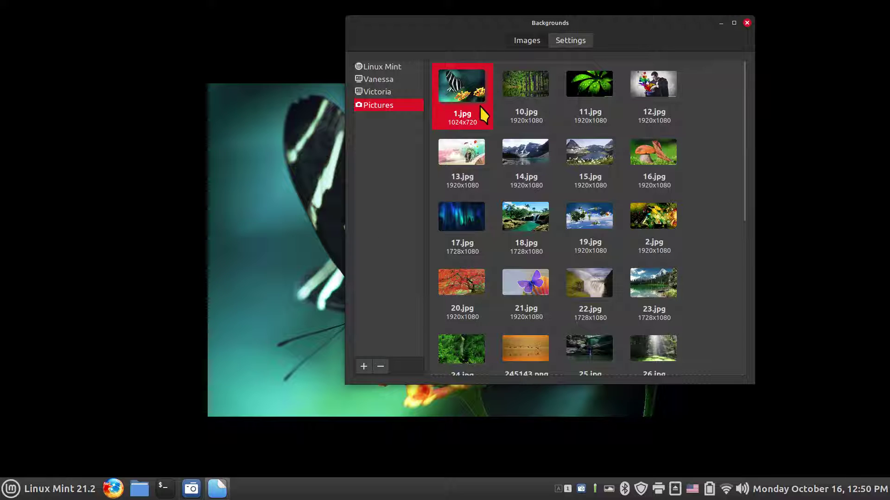
Turn on the wallpaper slideshow
left_click(574, 40)
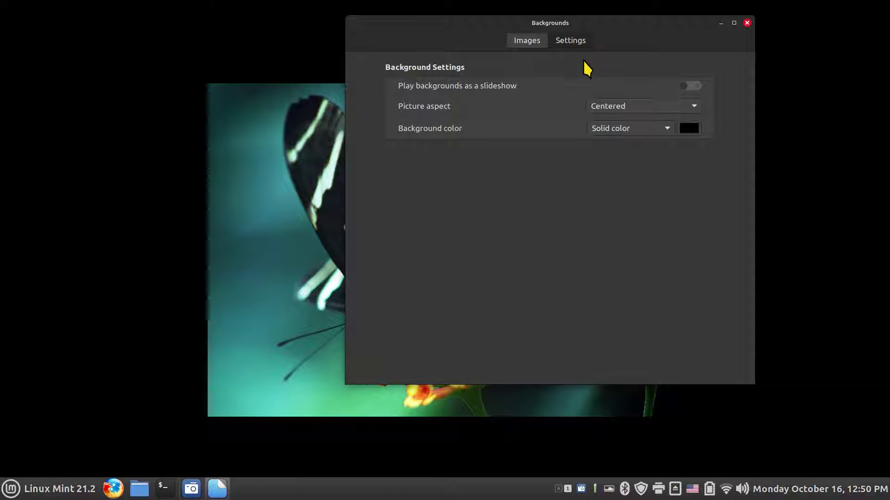
left_click(691, 86)
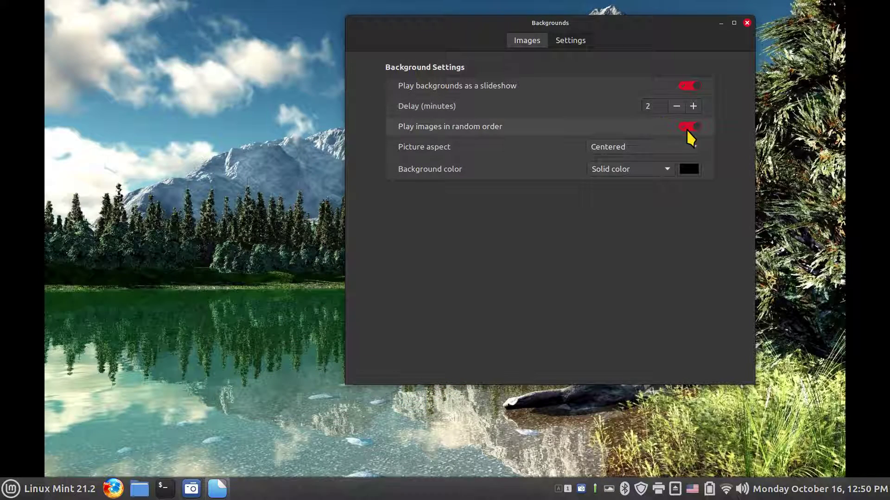
left_click(530, 44)
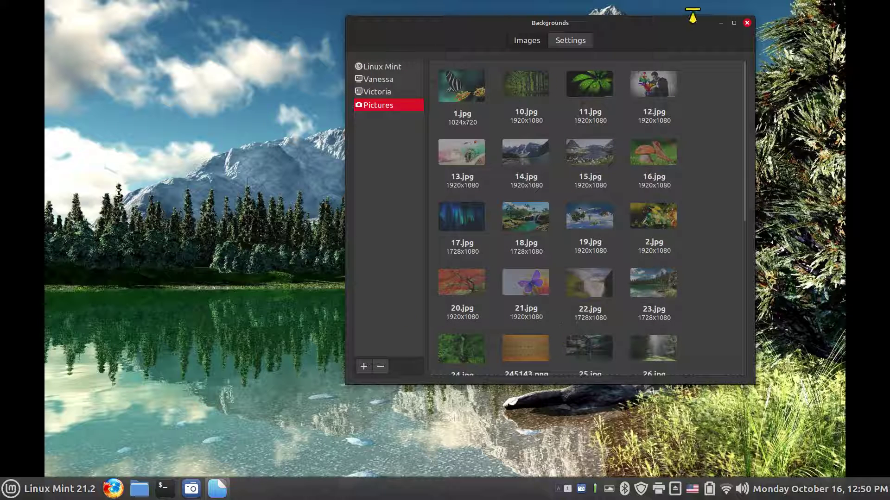
left_click(593, 40)
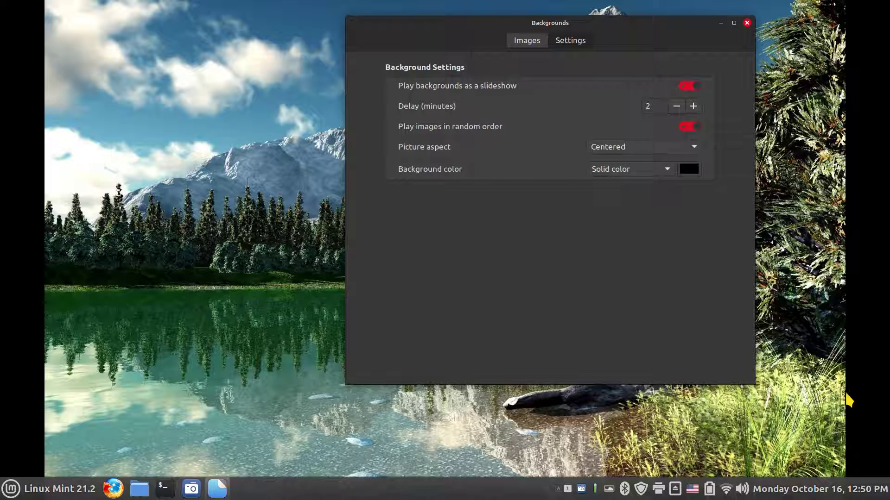
Try Scaled, Stretched and Zoom aspects, then leave the slideshow in Spanned
left_click(648, 148)
left_click(638, 164)
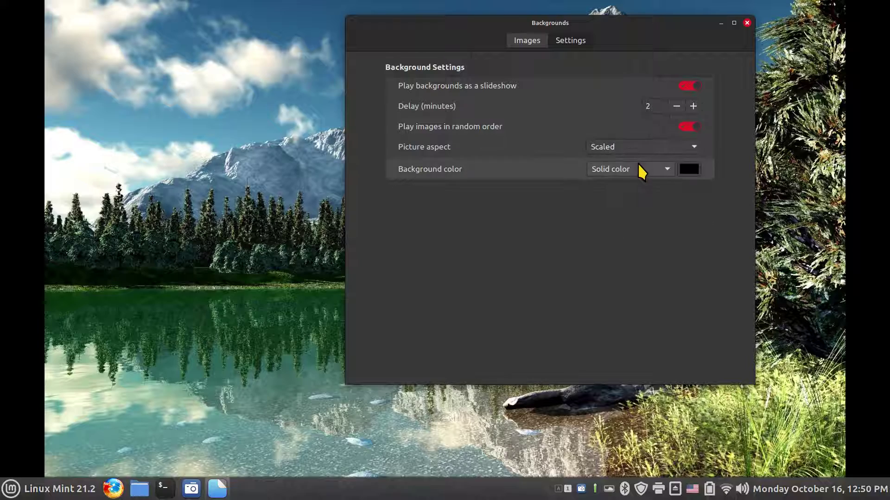
left_click(650, 153)
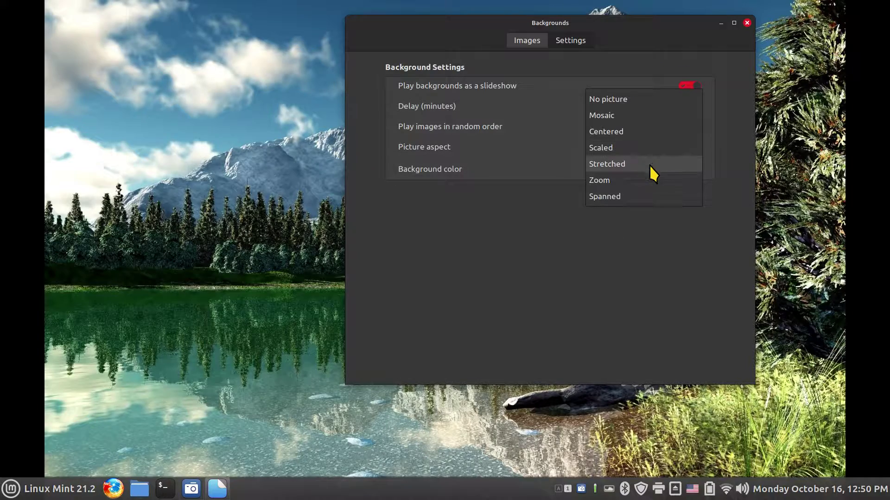
left_click(650, 165)
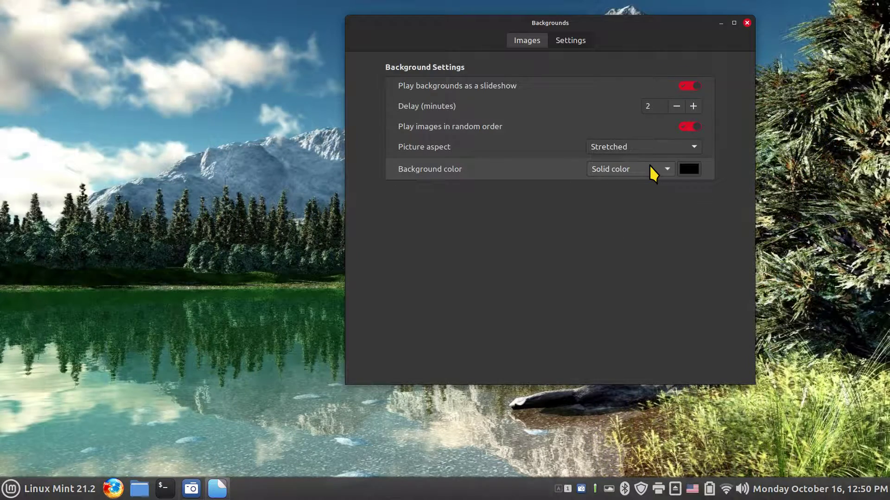
left_click(650, 148)
left_click(651, 164)
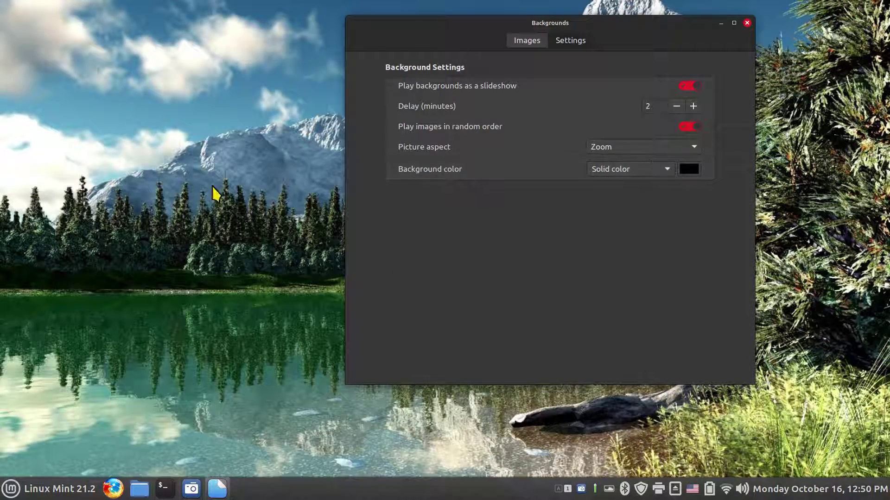
left_click(644, 149)
left_click(642, 161)
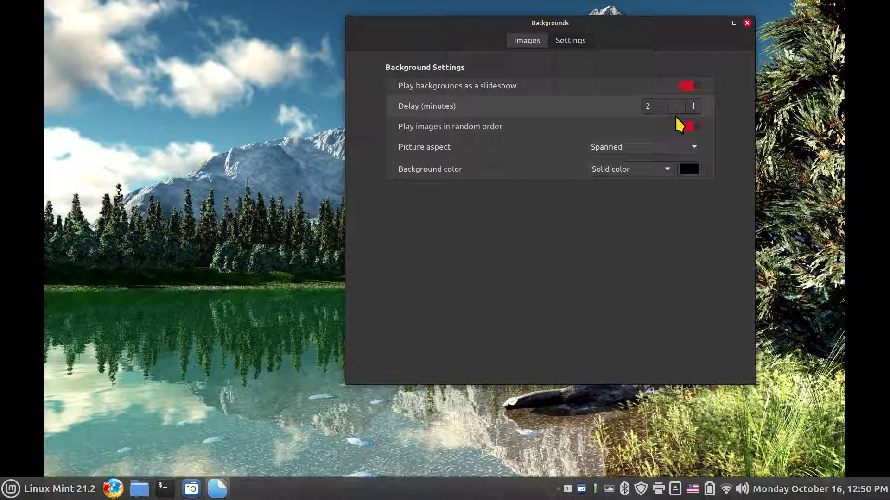
Check the slideshow's 2-minute delay and return to the wallpaper thumbnails
left_click(529, 39)
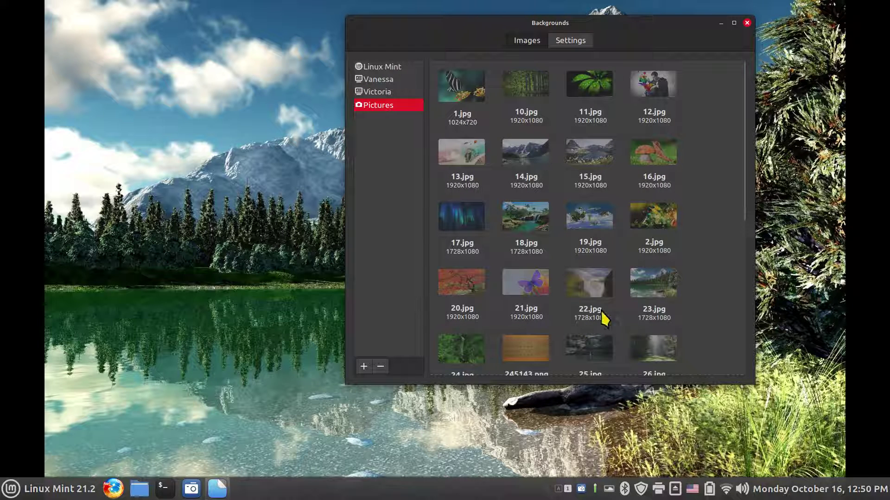
left_click(558, 42)
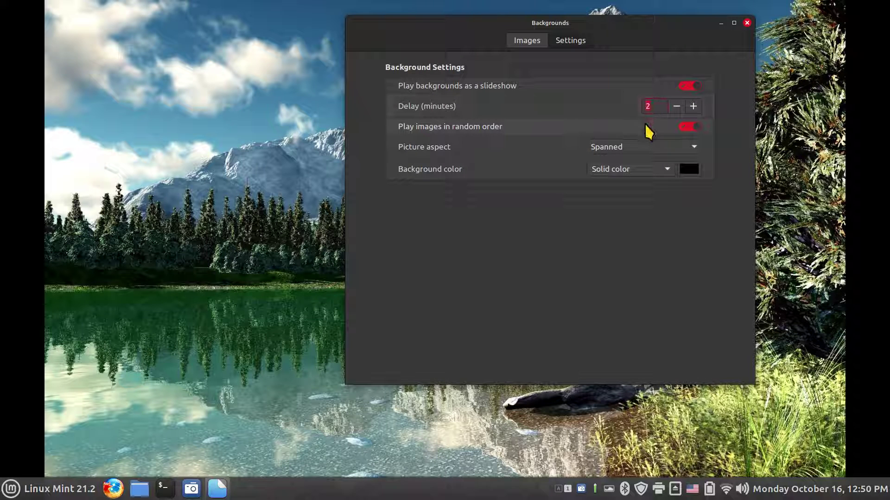
left_click(650, 111)
left_click(525, 41)
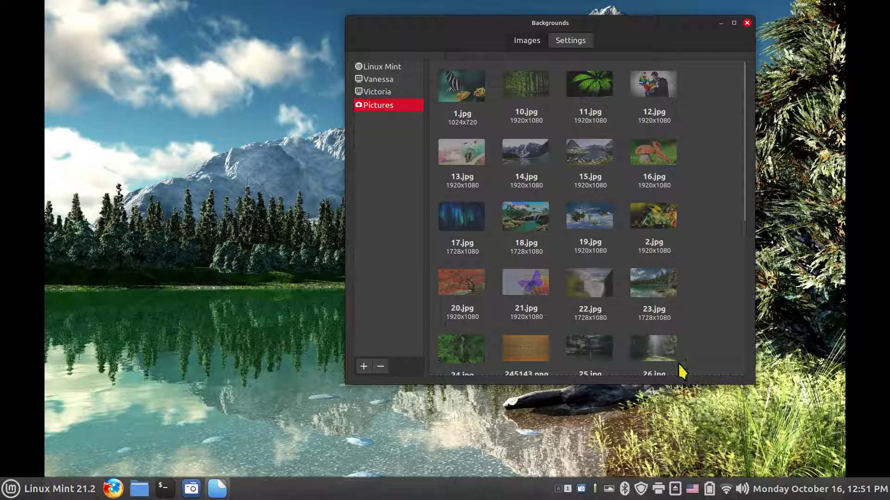
Turn off the slideshow and choose the Crater Lake picture as wallpaper
left_click(570, 43)
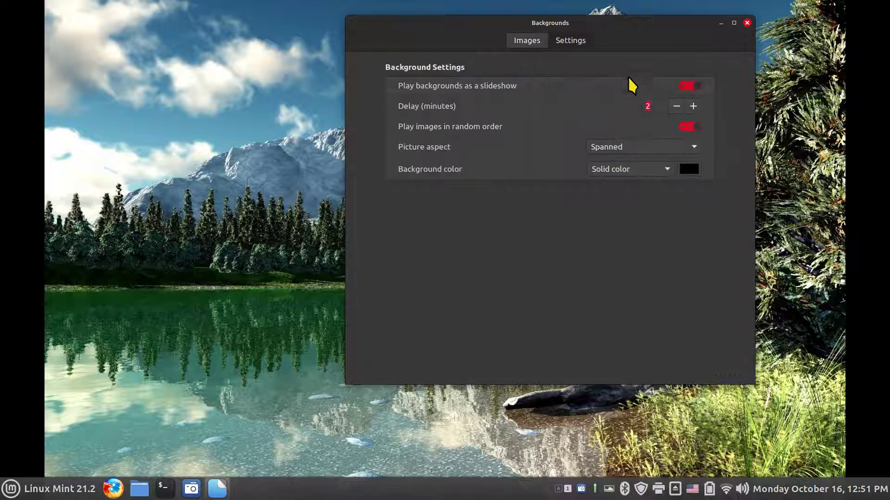
left_click(684, 86)
left_click(538, 43)
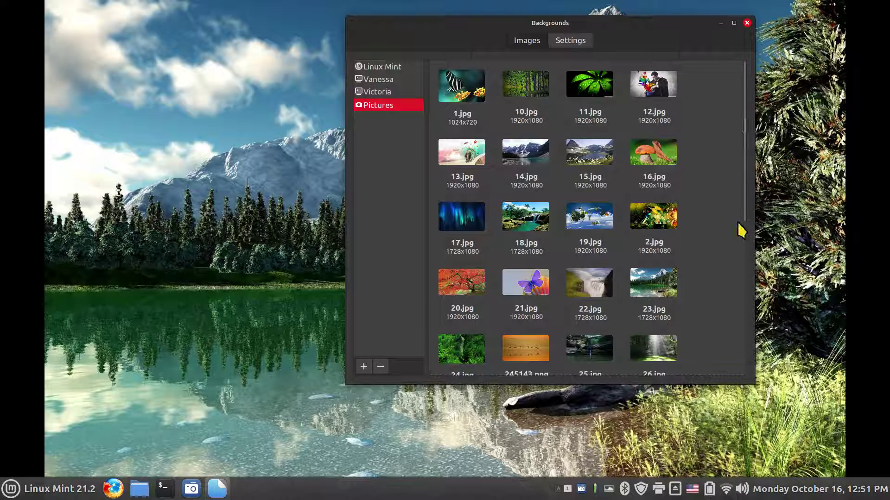
scroll(746, 204, "down", 2)
left_click_drag(746, 213, 745, 318)
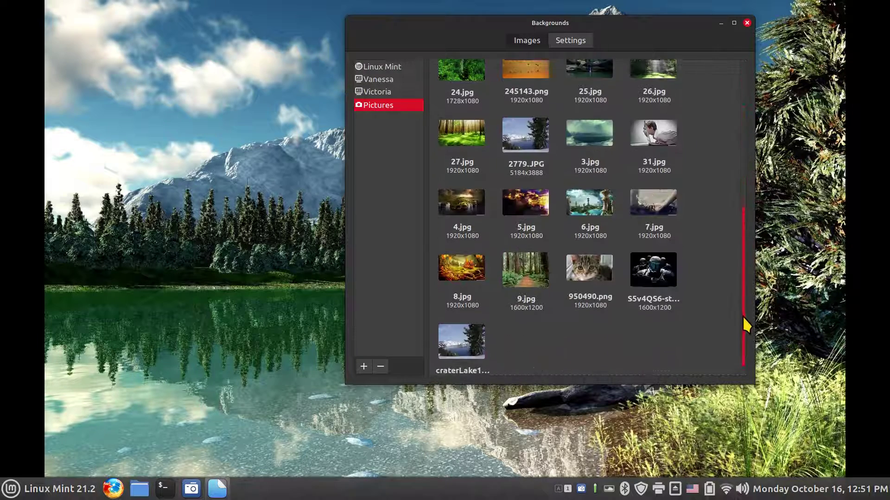
left_click(486, 345)
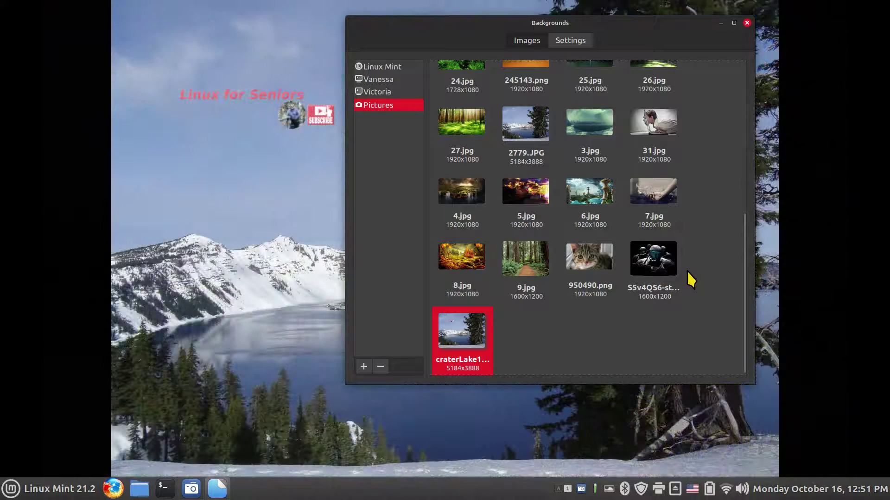
Set the picture aspect to Zoom, then to Stretched
left_click(579, 40)
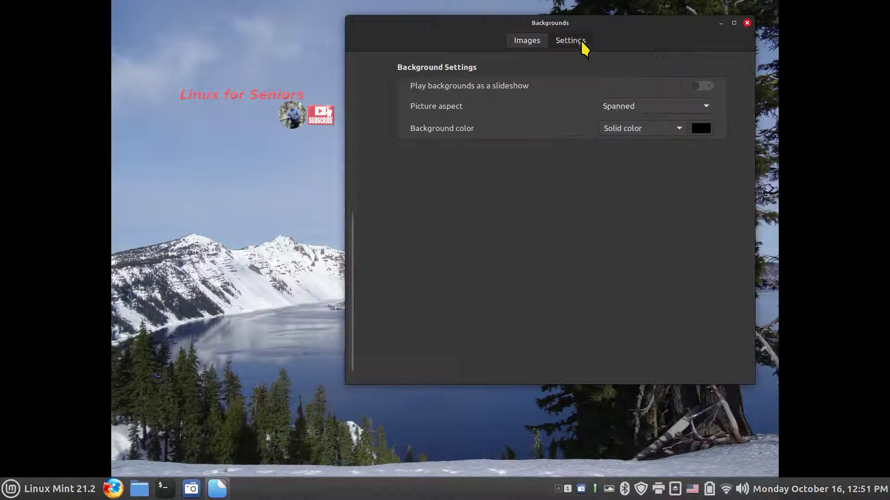
left_click(623, 108)
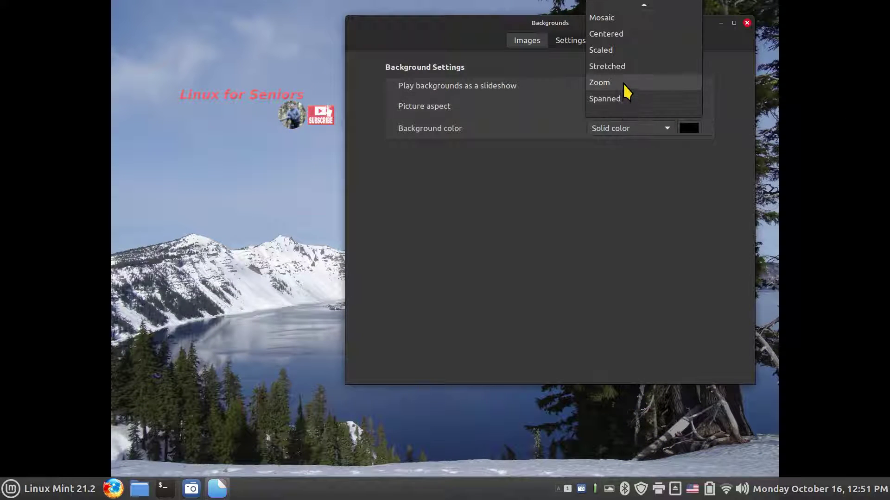
left_click(623, 83)
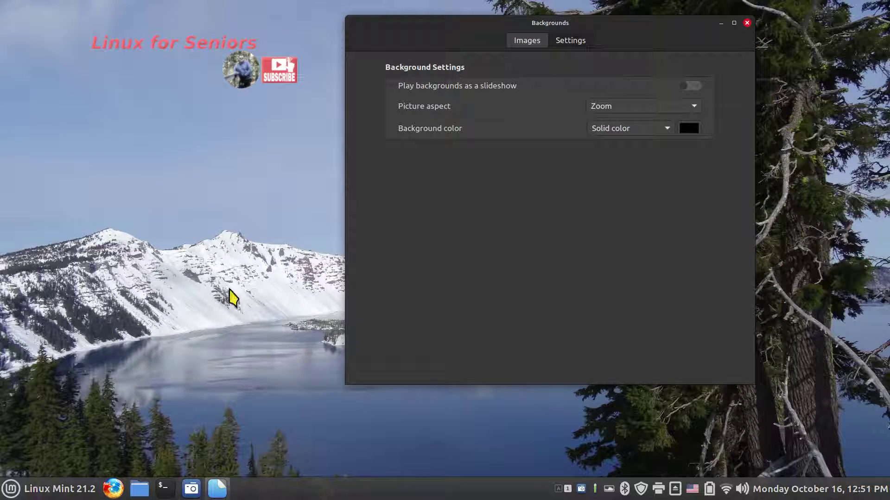
left_click(678, 107)
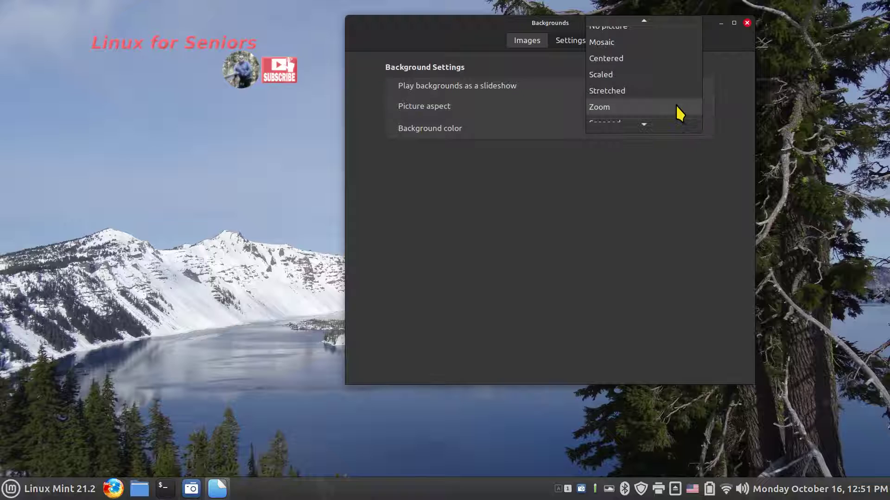
left_click(673, 92)
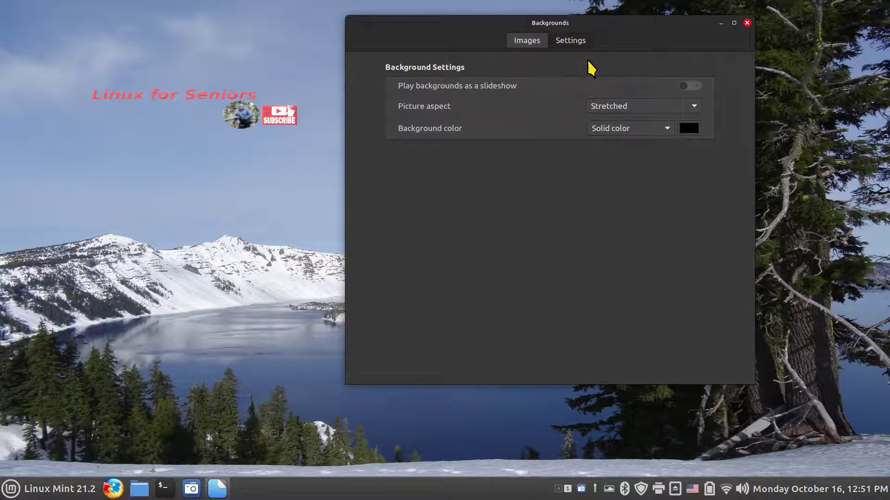
Close Backgrounds, then check System Settings' Display resolution list, leaving 1920 × 1080
left_click(747, 22)
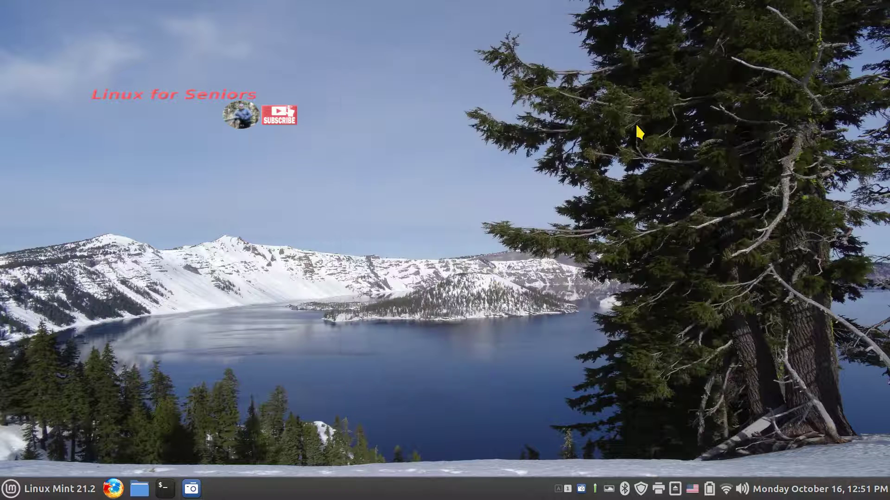
right_click(406, 489)
left_click(406, 461)
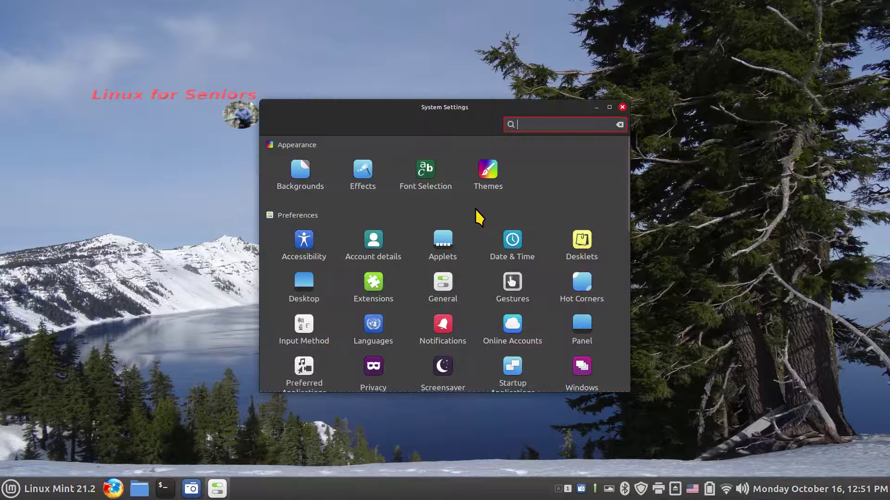
scroll(461, 338, "down", 5)
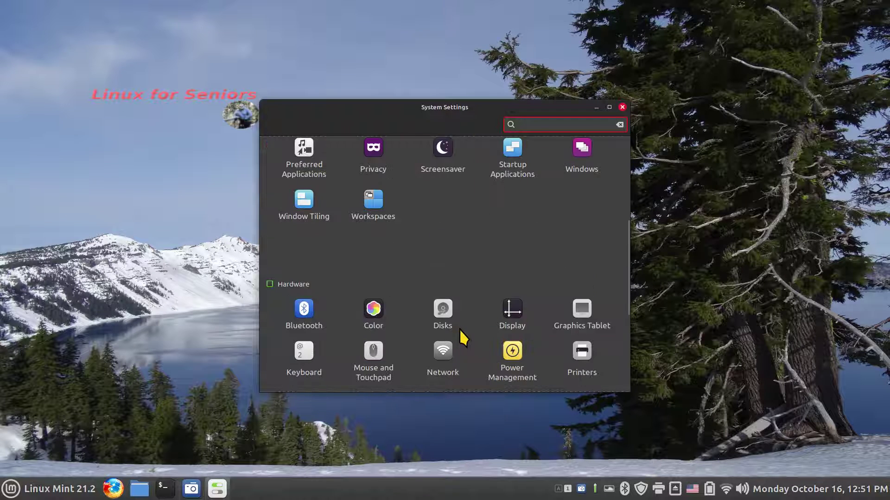
left_click(521, 318)
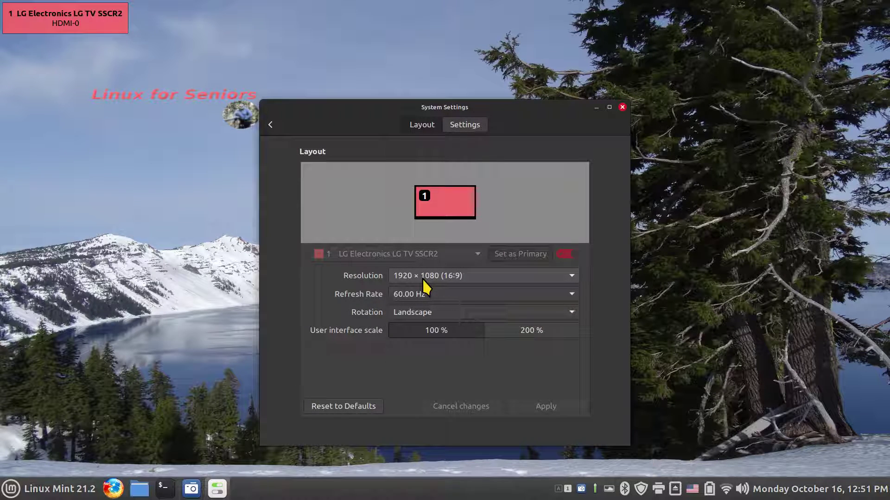
left_click(453, 280)
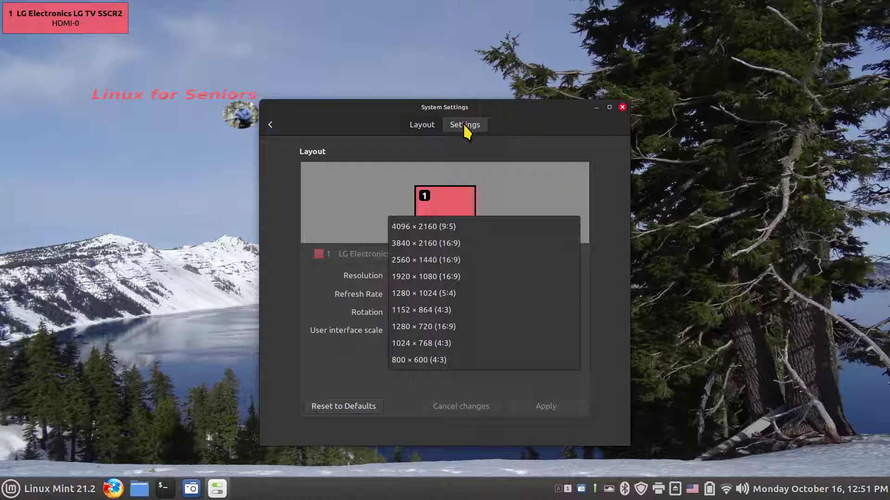
left_click(622, 107)
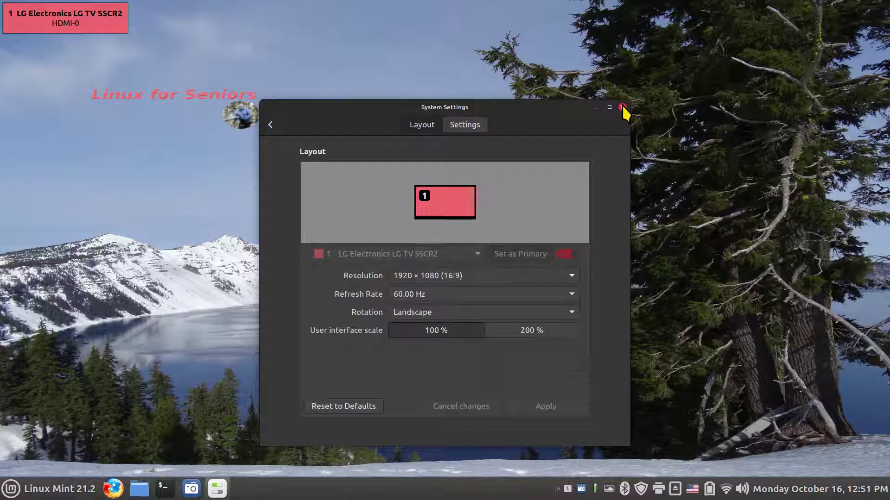
left_click(622, 108)
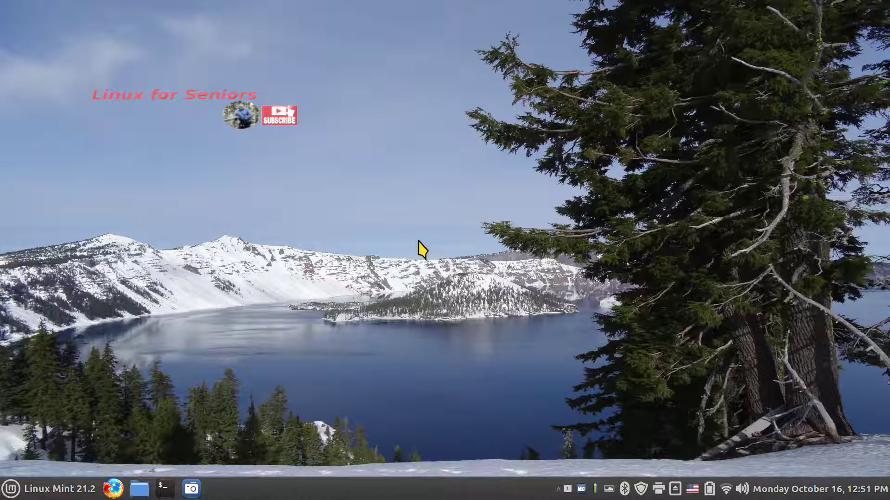
right_click(451, 488)
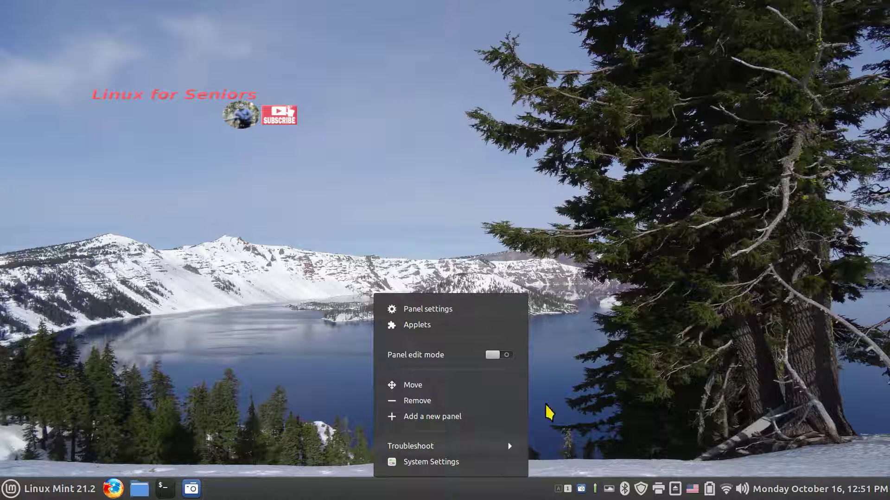
left_click(447, 461)
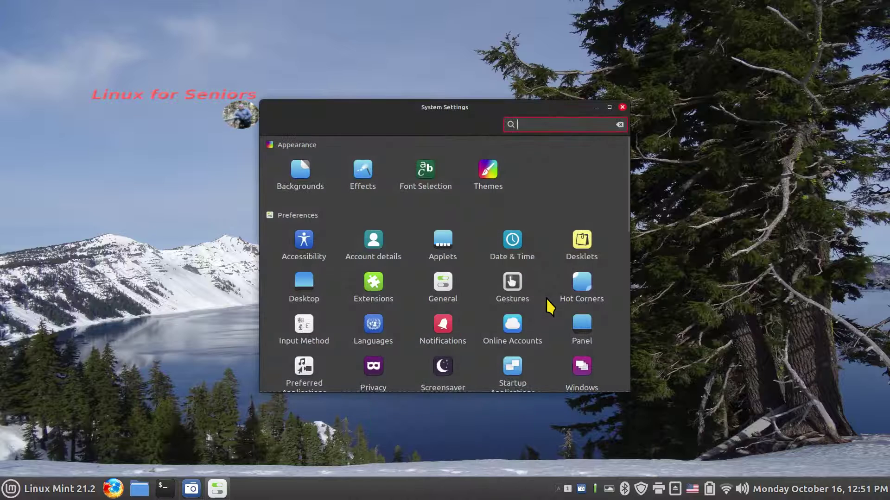
left_click(512, 227)
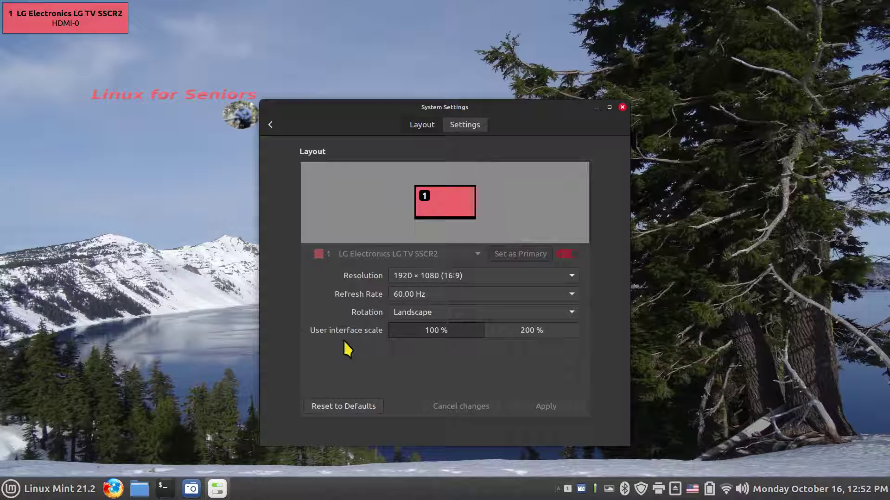
left_click(438, 279)
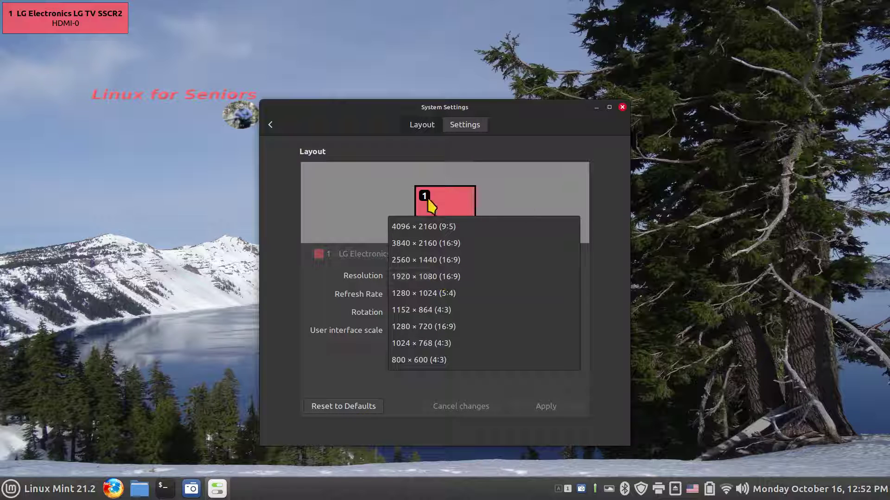
left_click(583, 138)
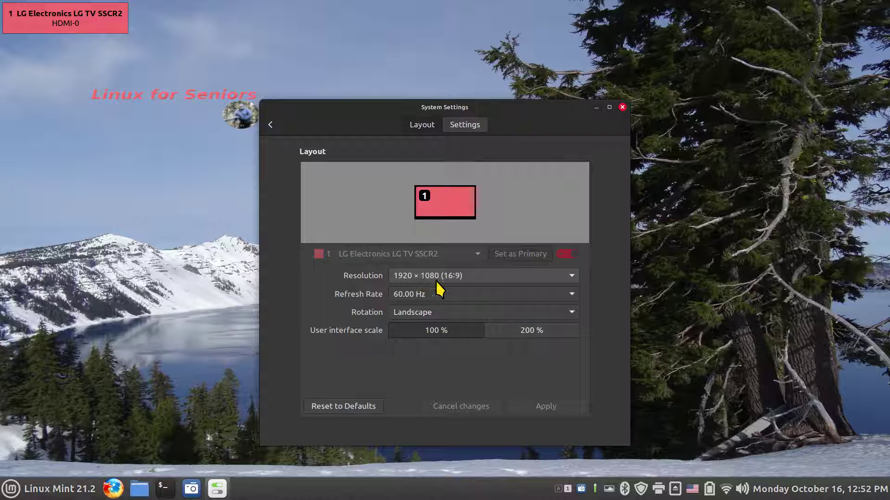
left_click(436, 285)
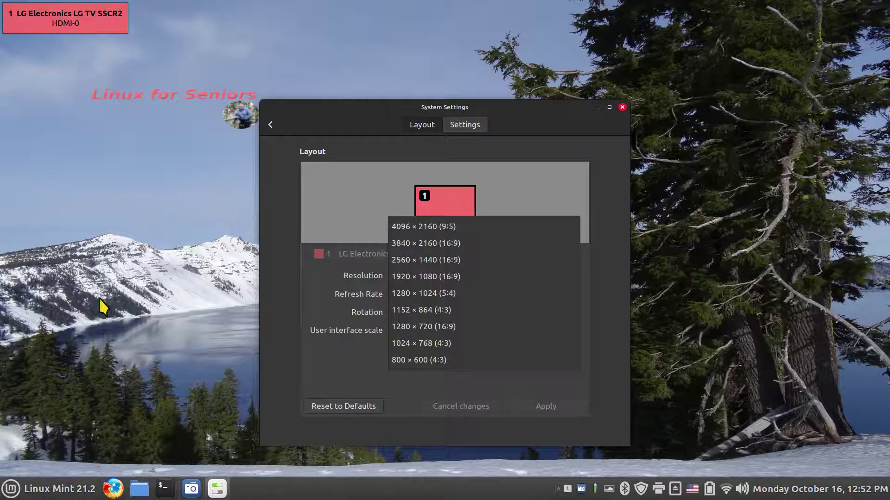
left_click(277, 134)
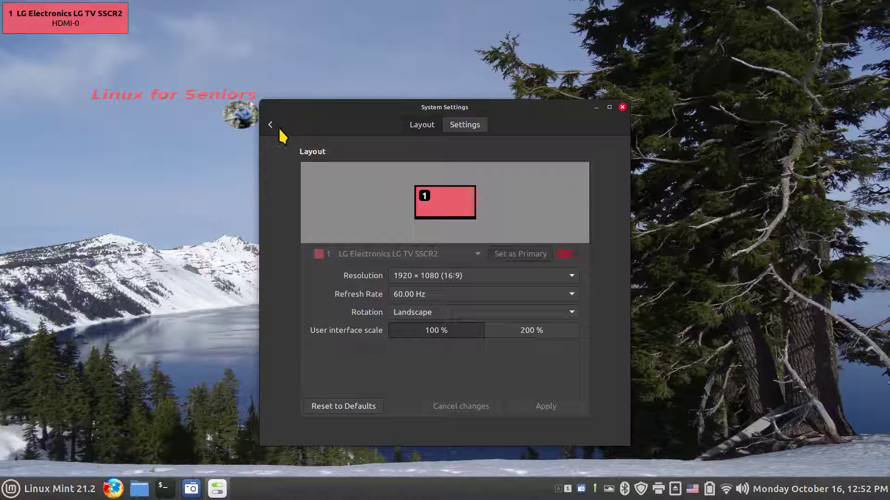
left_click(270, 125)
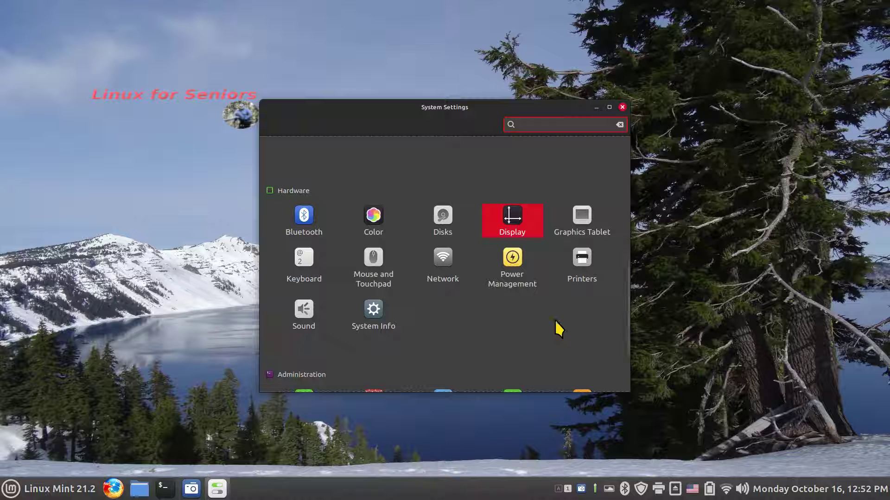
left_click(622, 107)
Open the desktop background settings on the picture aspect options
right_click(398, 152)
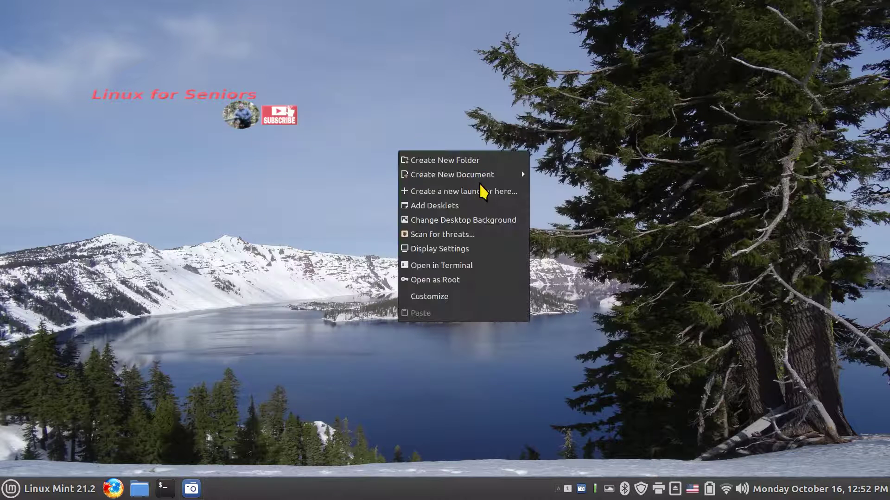
left_click(485, 221)
left_click(466, 125)
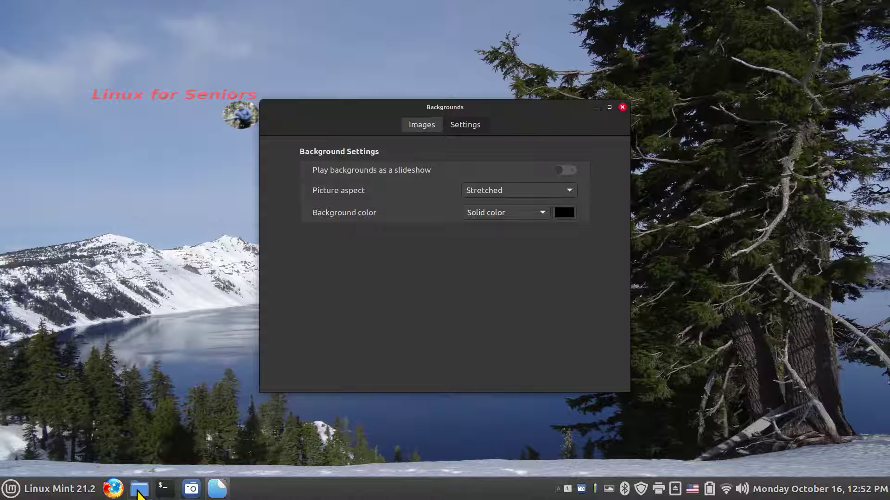
From the Pictures folder in Files, set 1.jpg as the desktop wallpaper
left_click(138, 491)
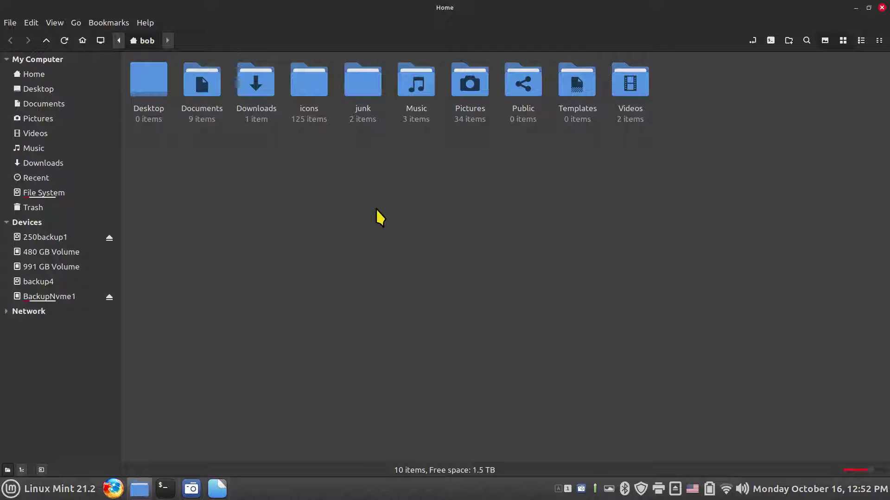
left_click(470, 82)
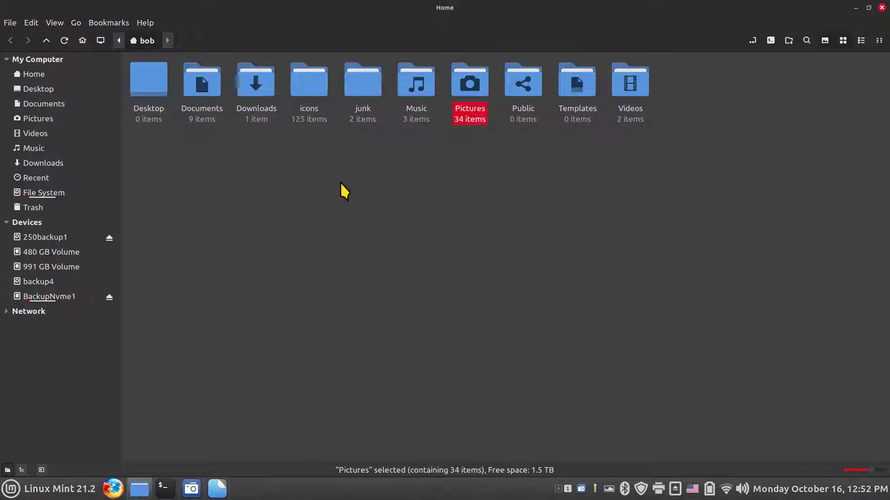
double_click(474, 86)
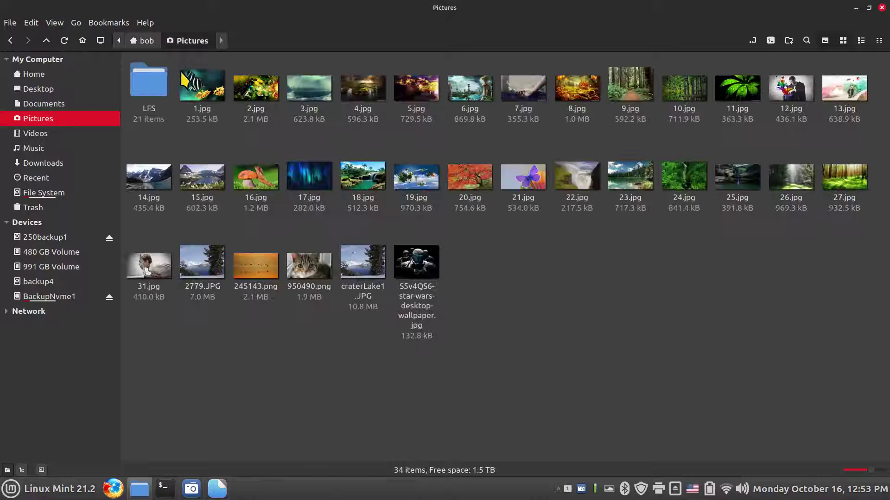
right_click(204, 84)
left_click(250, 138)
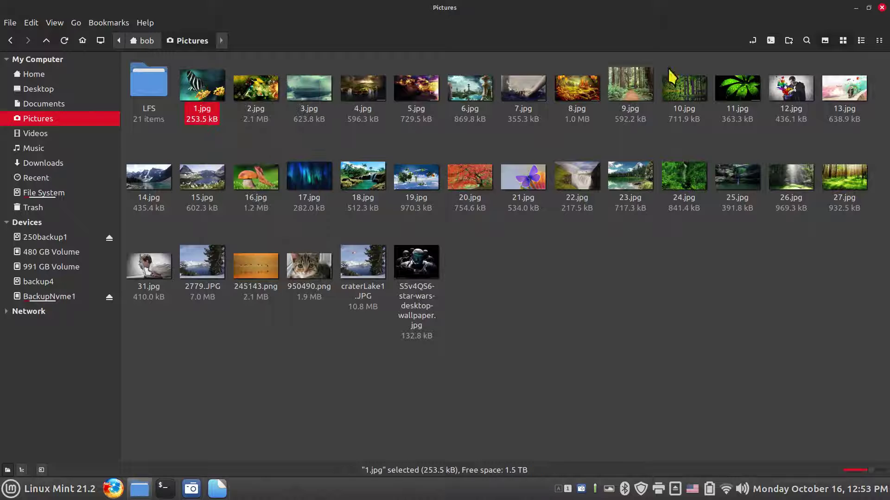
left_click(881, 8)
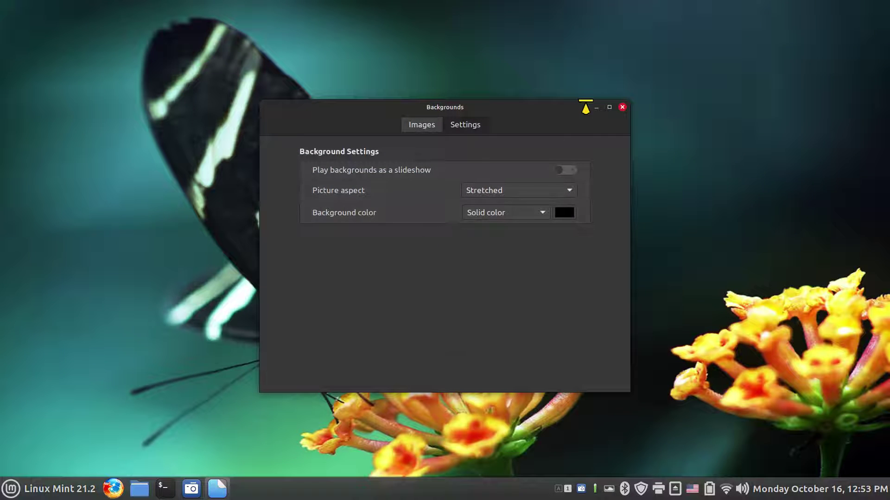
Set the picture aspect to Spanned, then Mosaic, and close Backgrounds
left_click(500, 186)
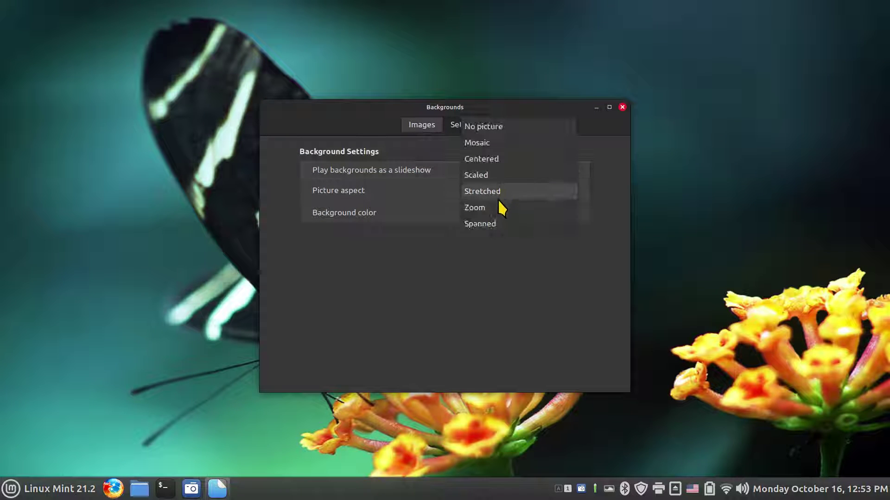
left_click(493, 225)
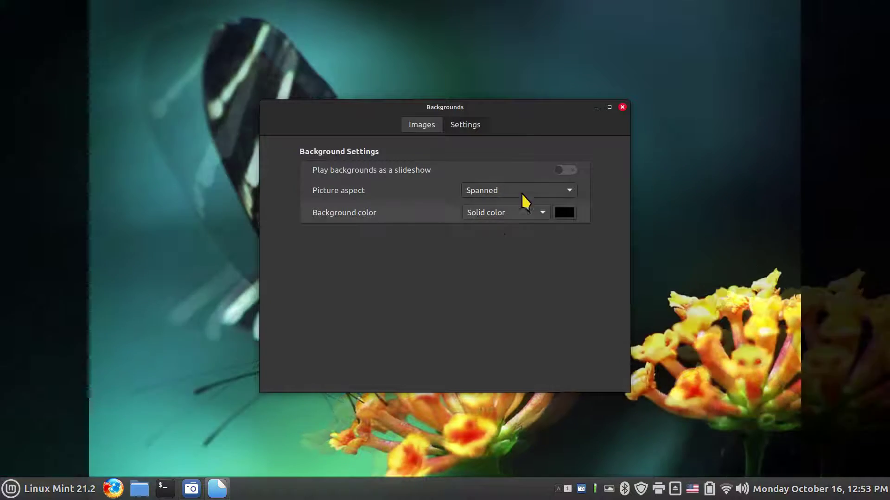
left_click(549, 111)
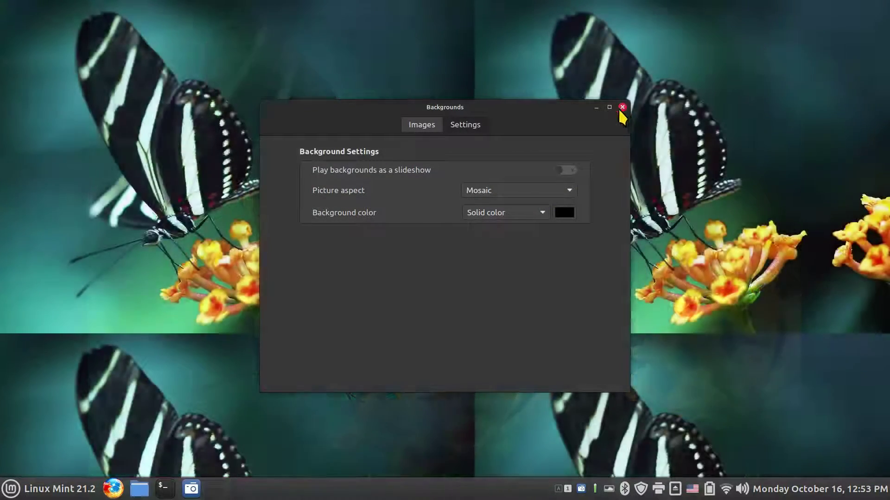
left_click(621, 108)
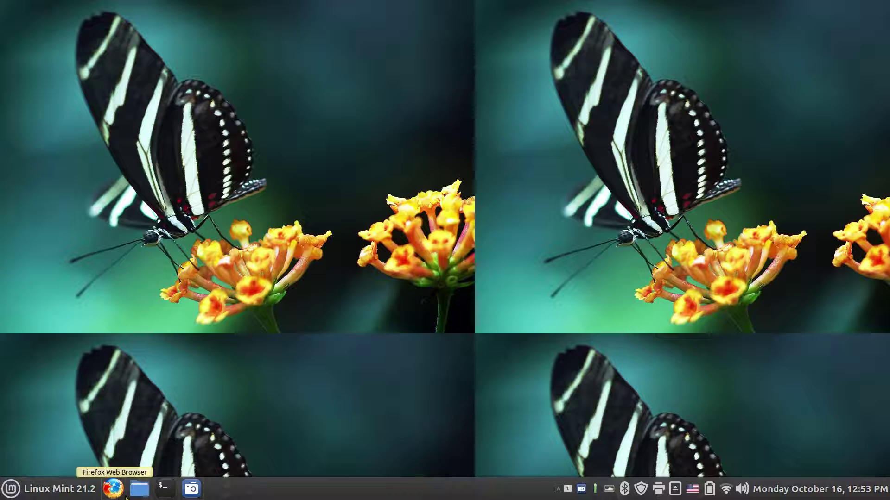
From Nemo's Pictures folder, set the kitten picture 950490.png as the wallpaper and minimize the window
left_click(139, 489)
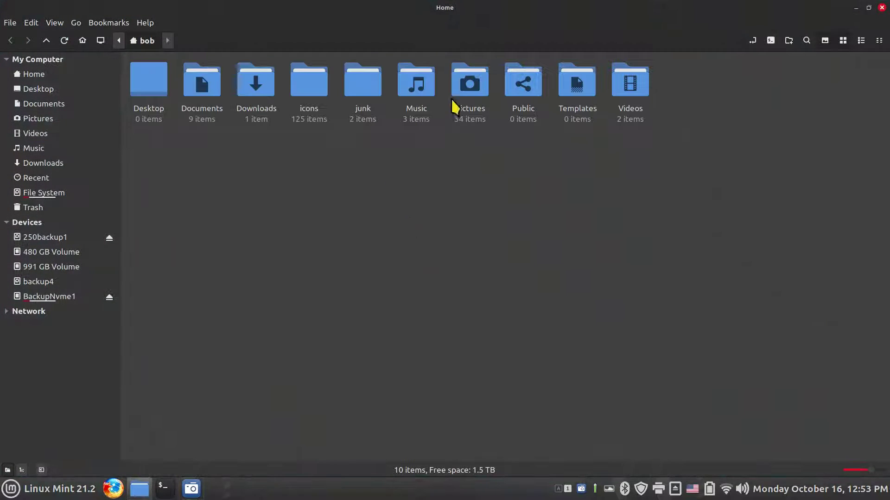
double_click(469, 83)
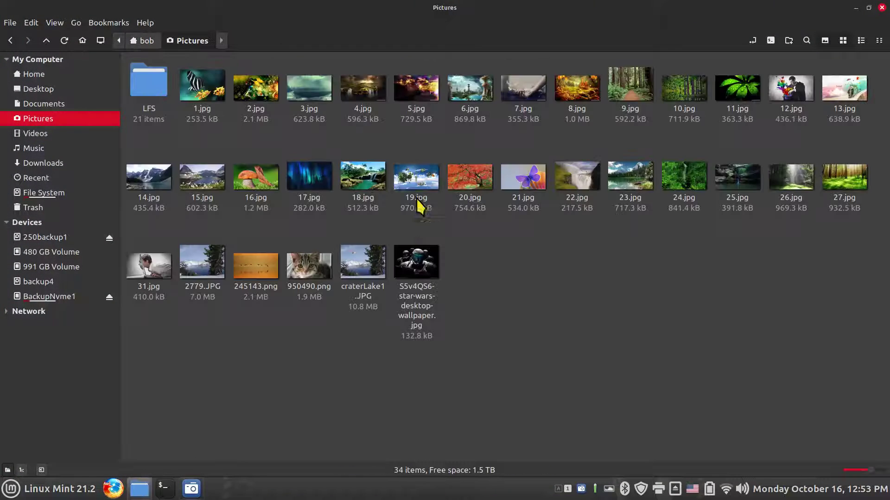
right_click(322, 271)
left_click(372, 319)
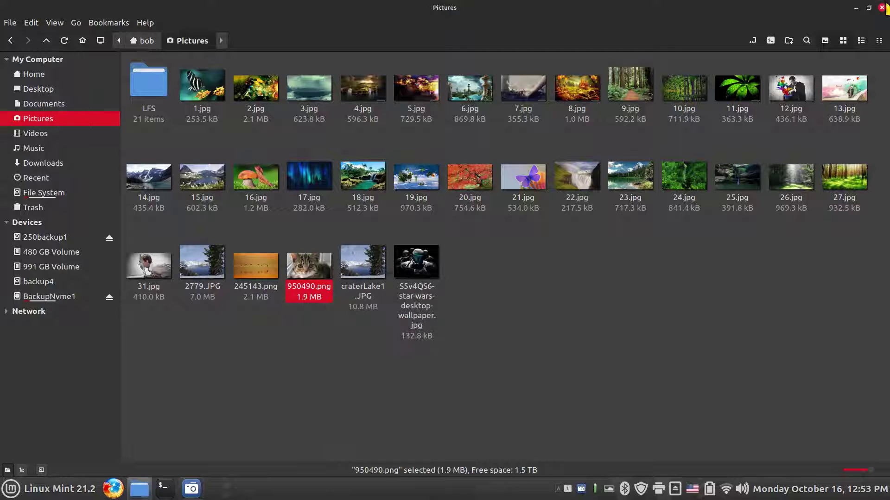
left_click(856, 7)
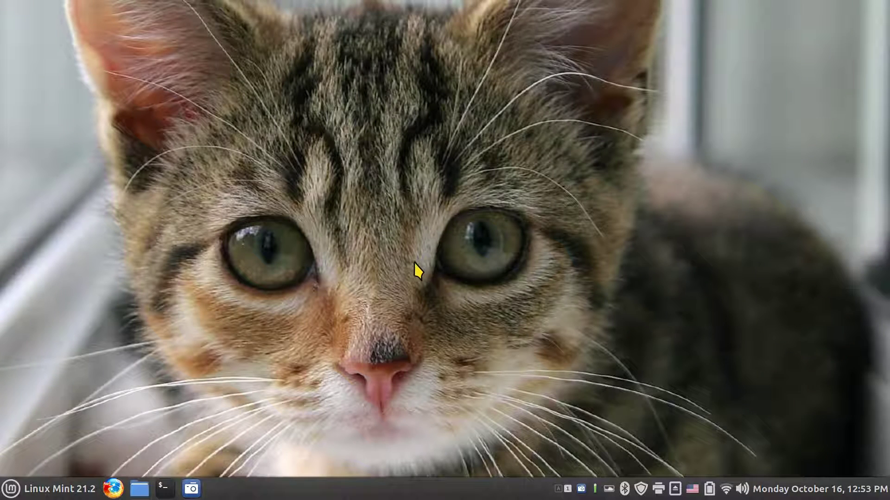
Restore Nemo, set the butterfly picture 1.jpg as the wallpaper again, and minimize Nemo
left_click(139, 489)
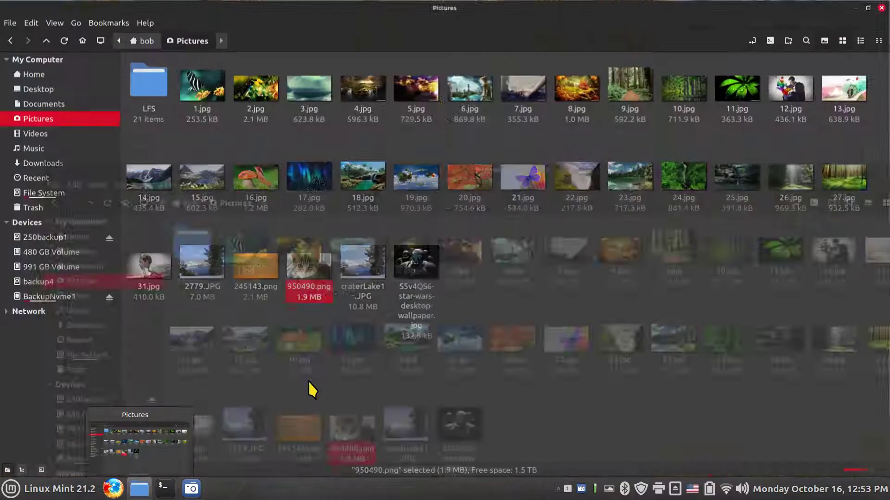
right_click(185, 78)
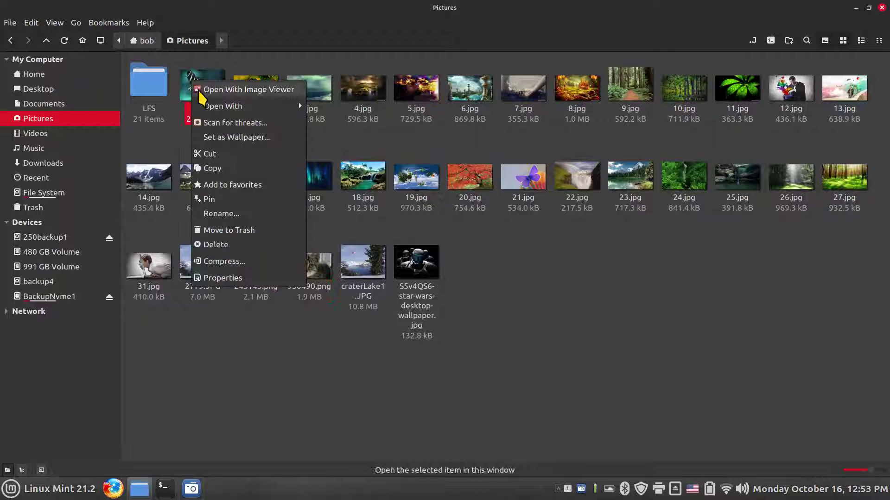
left_click(224, 137)
left_click(855, 7)
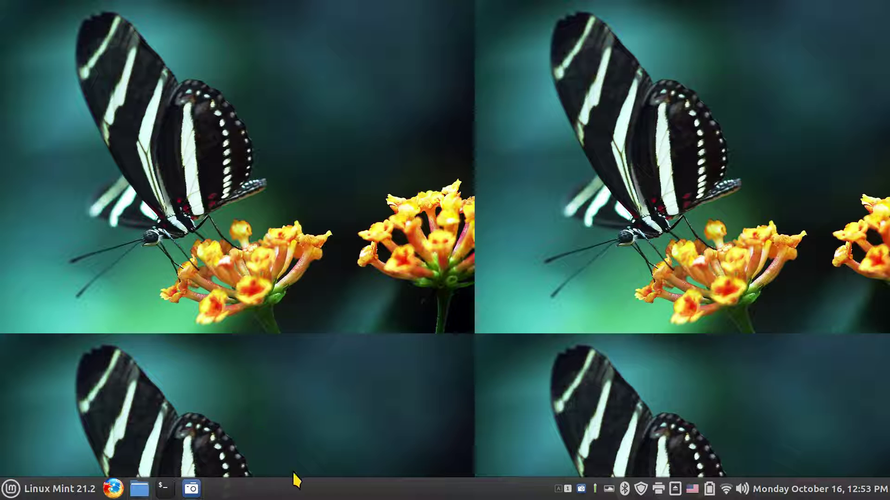
In the desktop background settings, set the picture aspect to Zoom
right_click(402, 97)
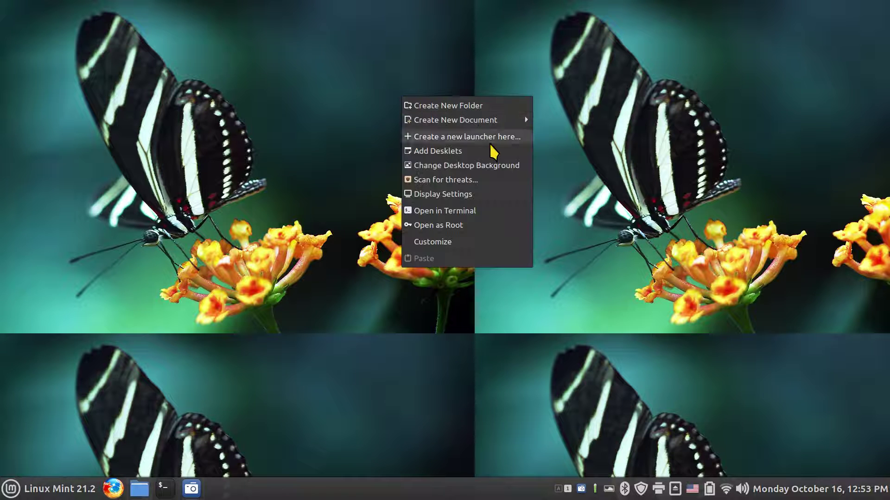
left_click(499, 166)
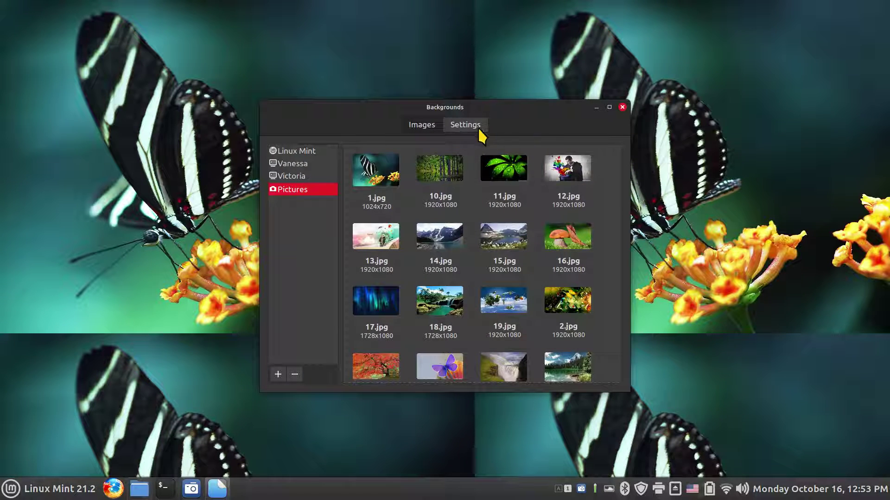
left_click(477, 126)
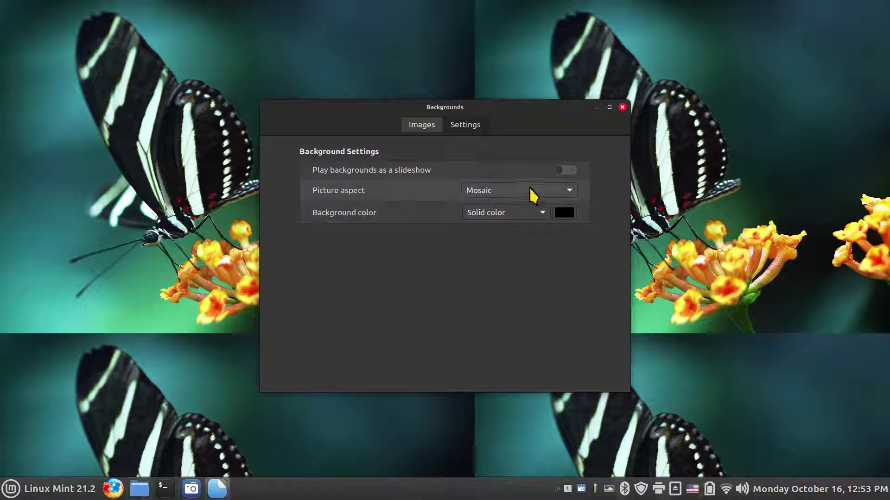
left_click(530, 188)
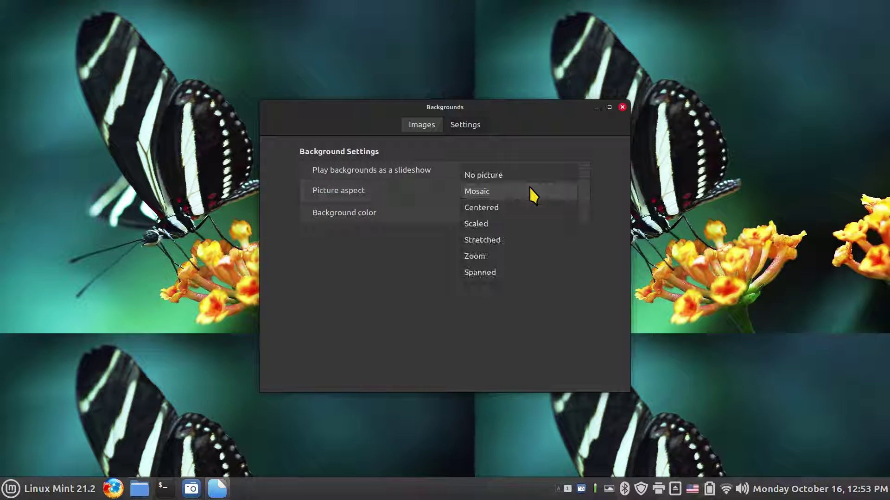
left_click(508, 257)
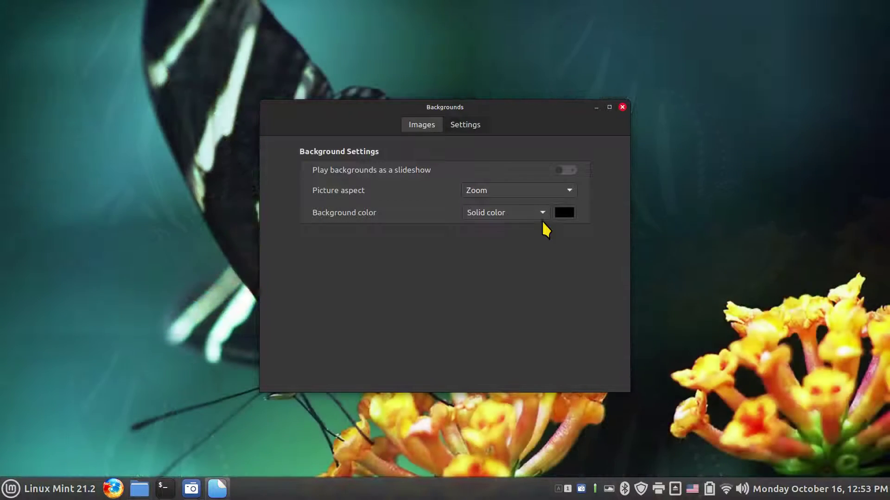
Choose the craterLake1 image as the wallpaper, recheck the aspect setting, and close Backgrounds
left_click(412, 125)
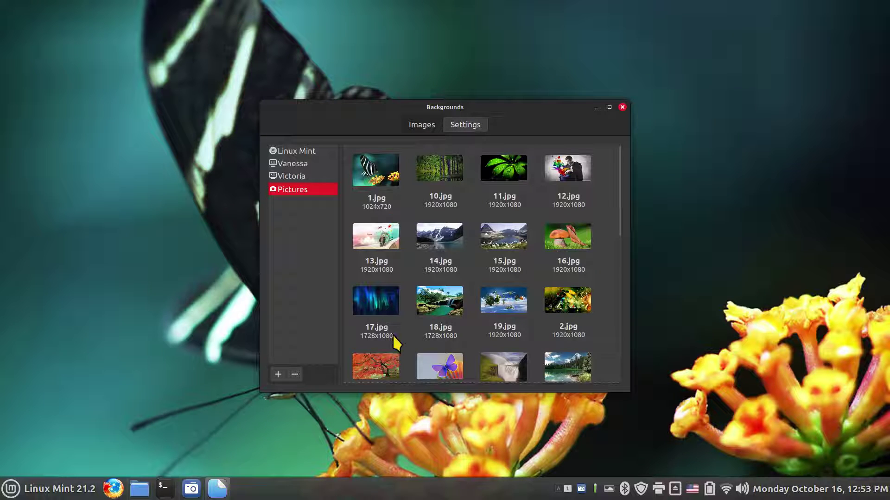
left_click_drag(619, 190, 621, 343)
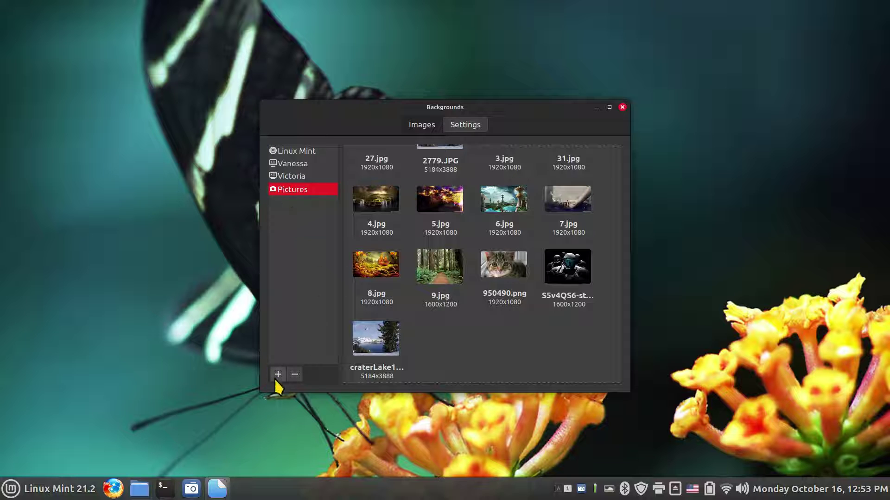
left_click(379, 338)
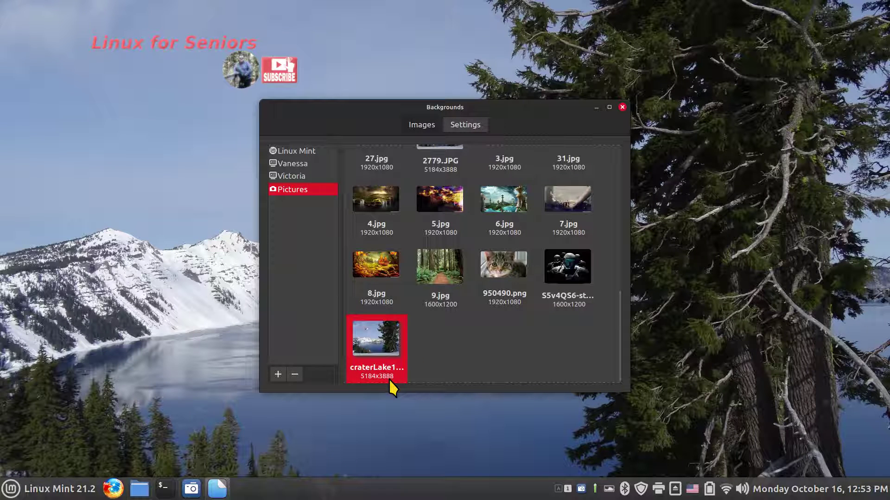
scroll(403, 189, "up", 10)
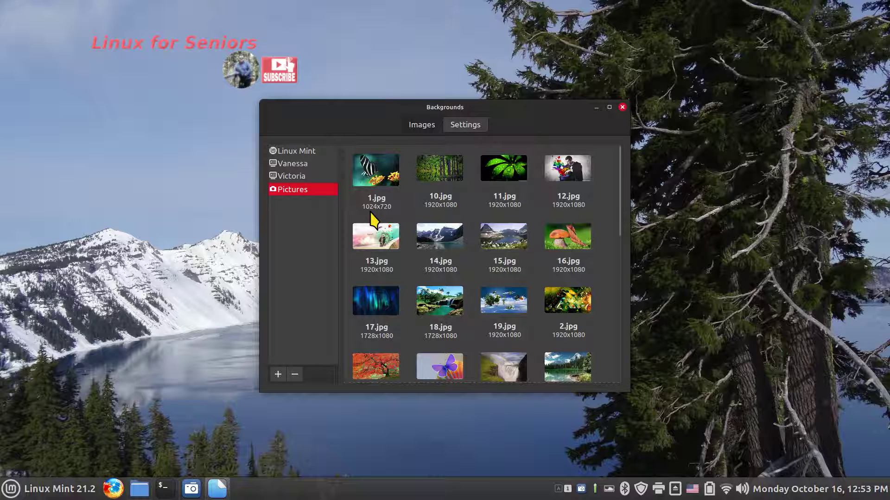
left_click(470, 127)
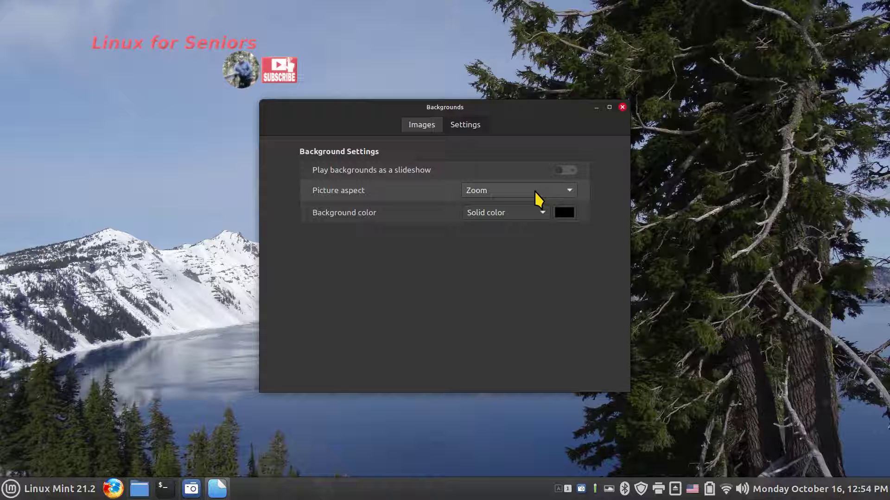
left_click(622, 107)
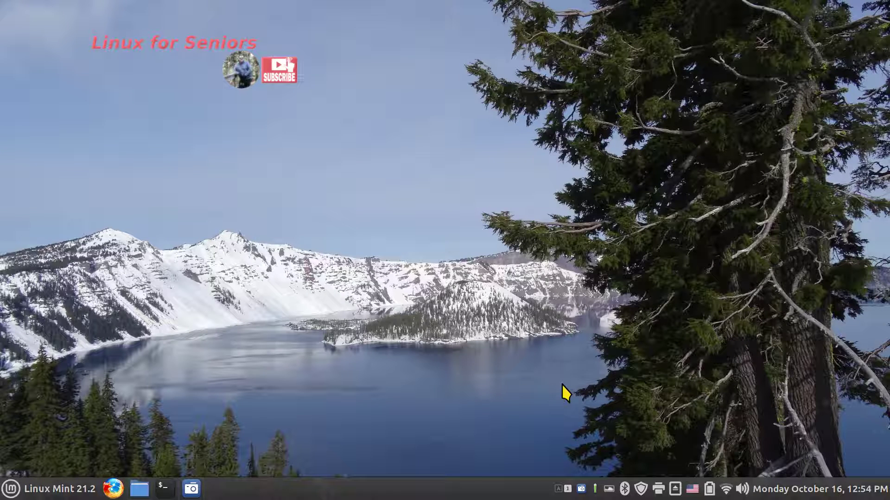